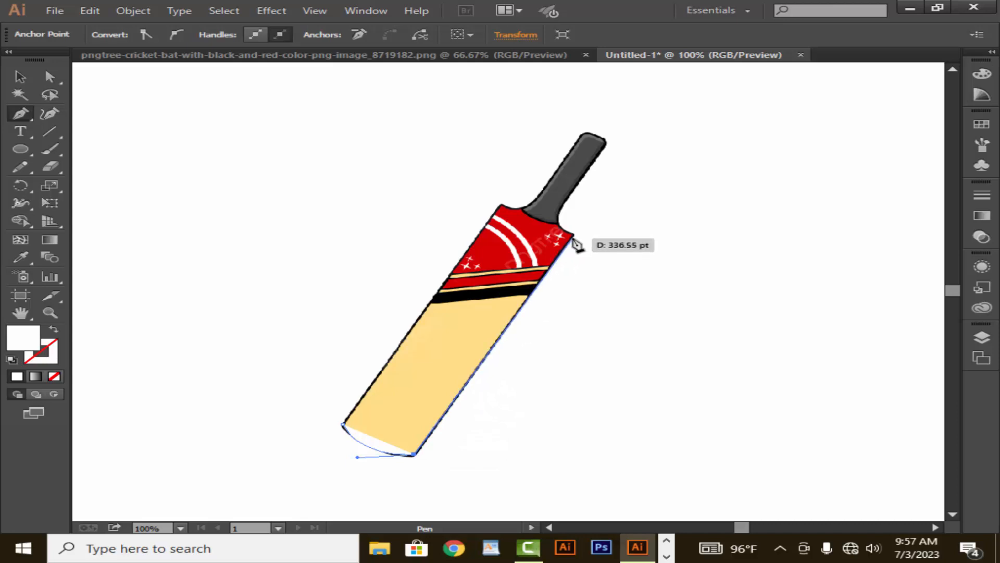
# Continue the Pen tool outline around the bat's right shoulder, up the handle's right edge and around its rounded top.
pyautogui.click(570, 238)
pyautogui.moveTo(569, 238); pyautogui.dragTo(562, 229)
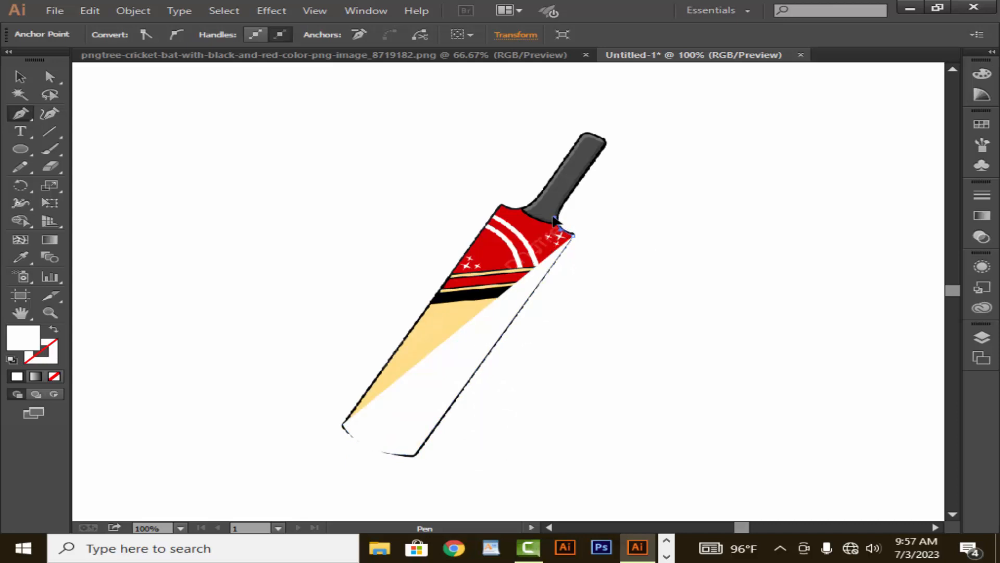
pyautogui.moveTo(558, 223); pyautogui.dragTo(592, 171)
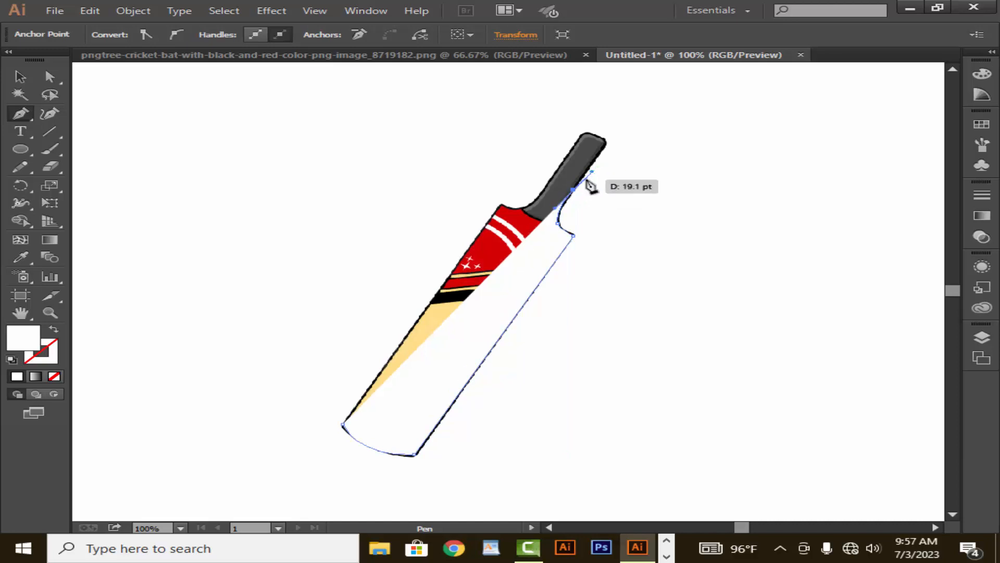
pyautogui.click(574, 190)
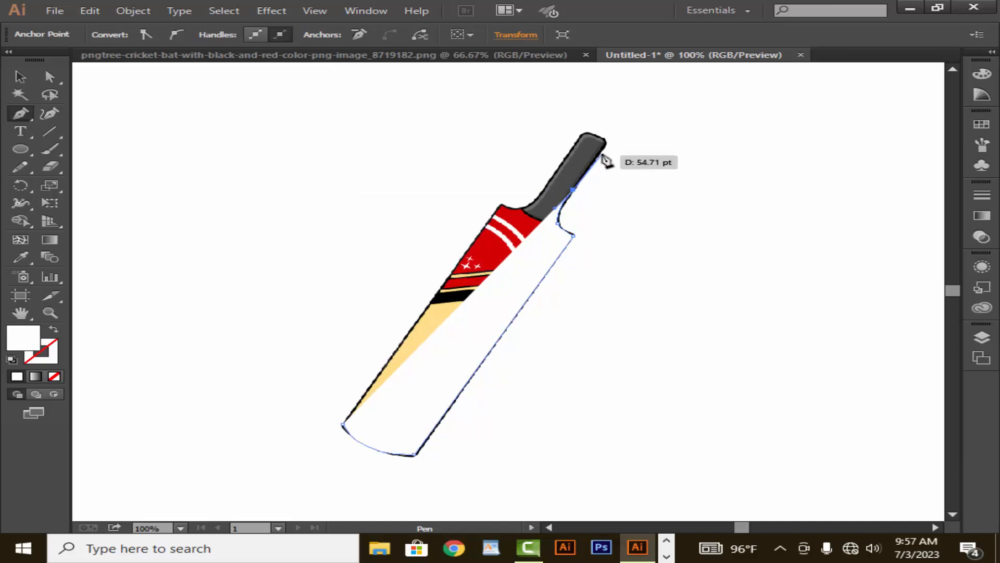
pyautogui.click(600, 150)
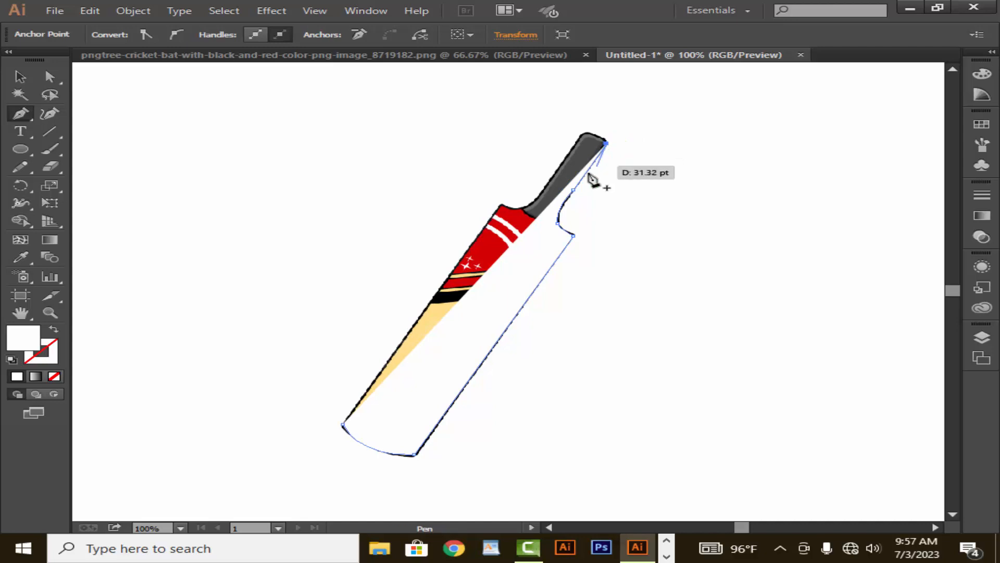
pyautogui.click(582, 140)
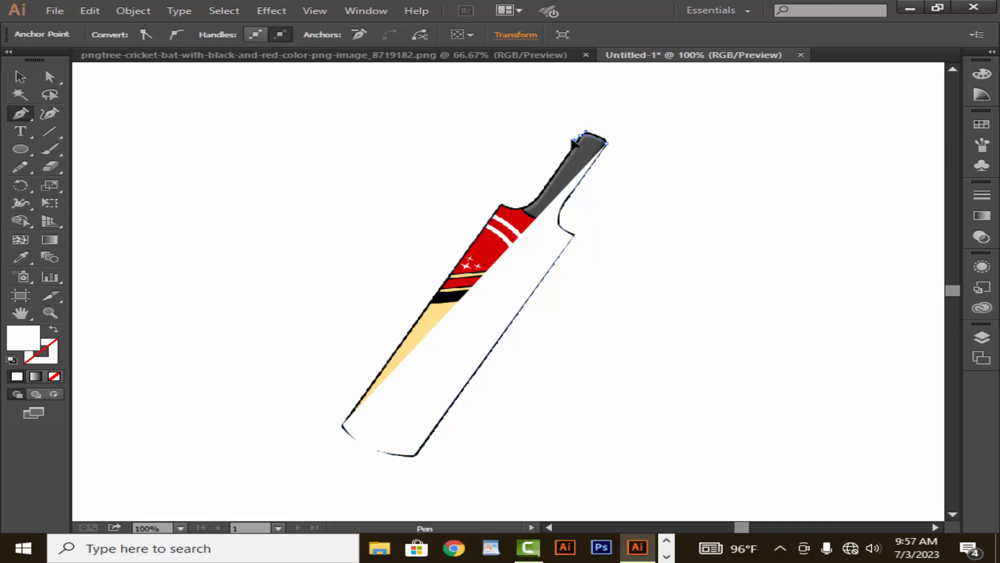
pyautogui.click(580, 135)
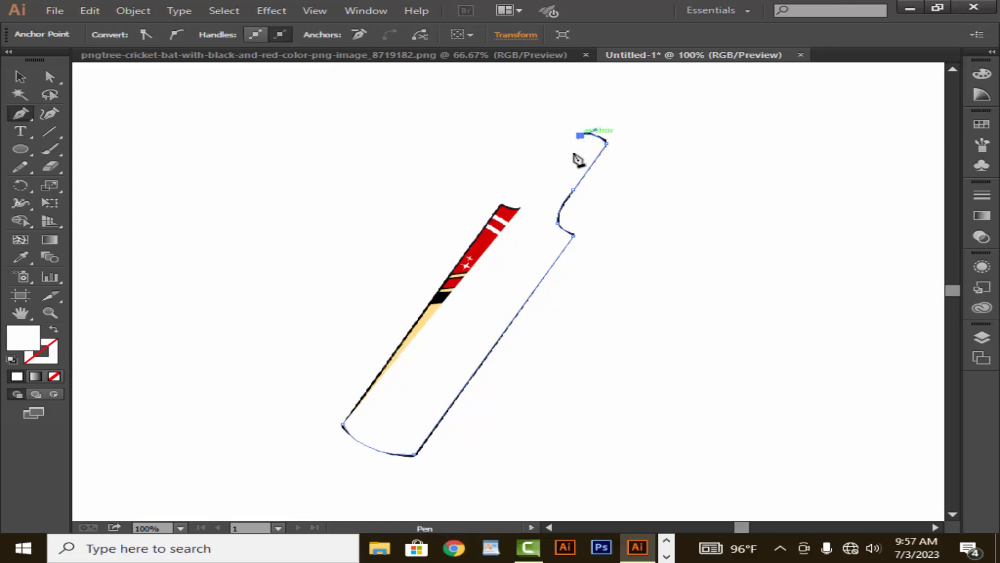
# Remove the path's fill and close the bat outline along the handle's left edge, left shoulder and left blade edge.
pyautogui.click(55, 376)
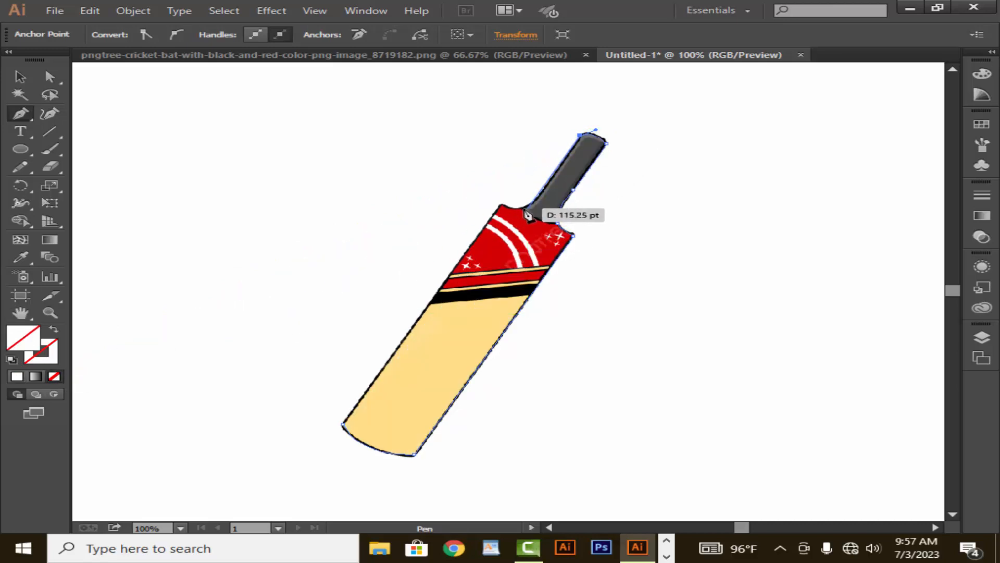
pyautogui.moveTo(522, 208); pyautogui.dragTo(503, 213)
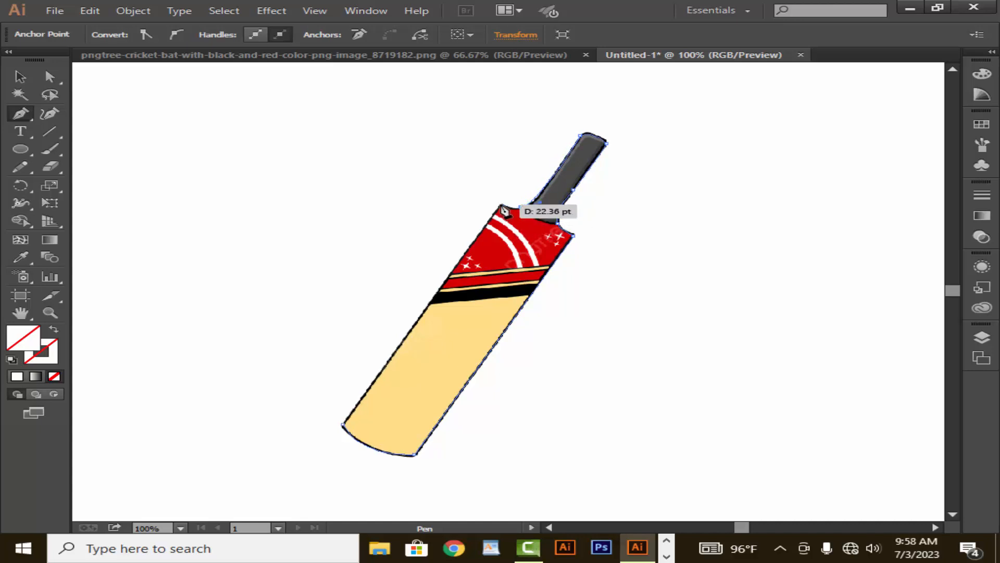
pyautogui.click(499, 204)
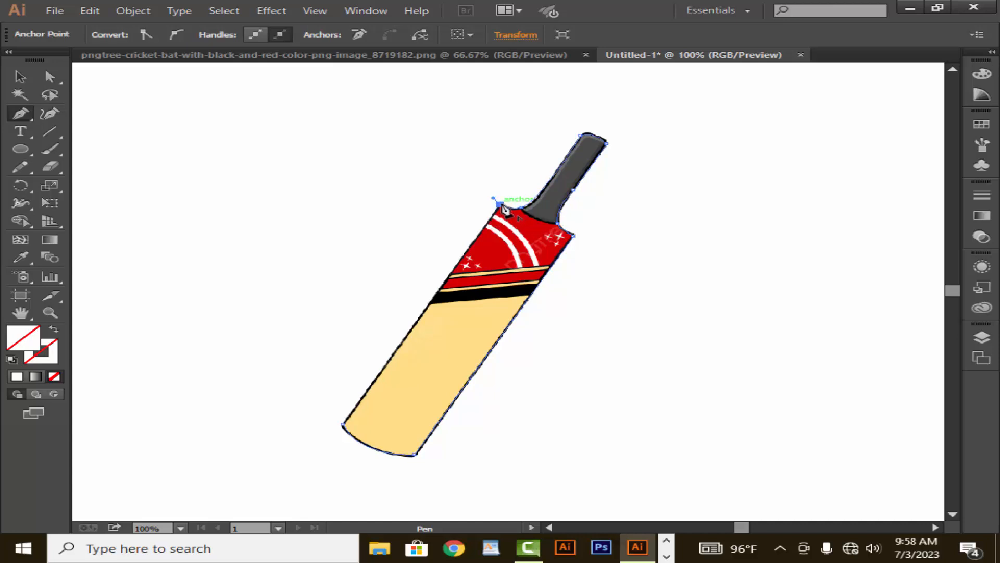
pyautogui.click(342, 424)
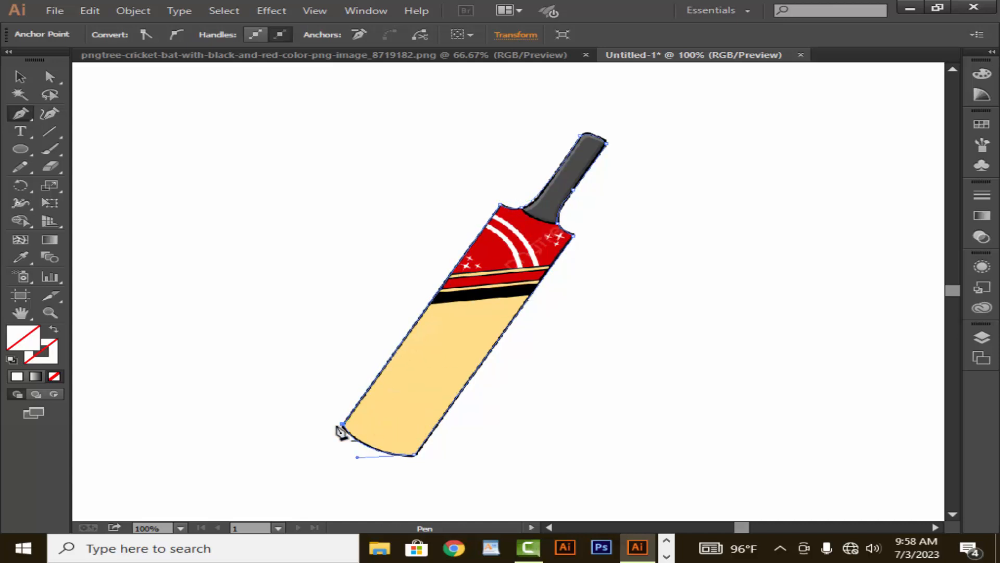
# Set the bat outline's stroke colour to near-black 020202.
pyautogui.doubleClick(55, 360)
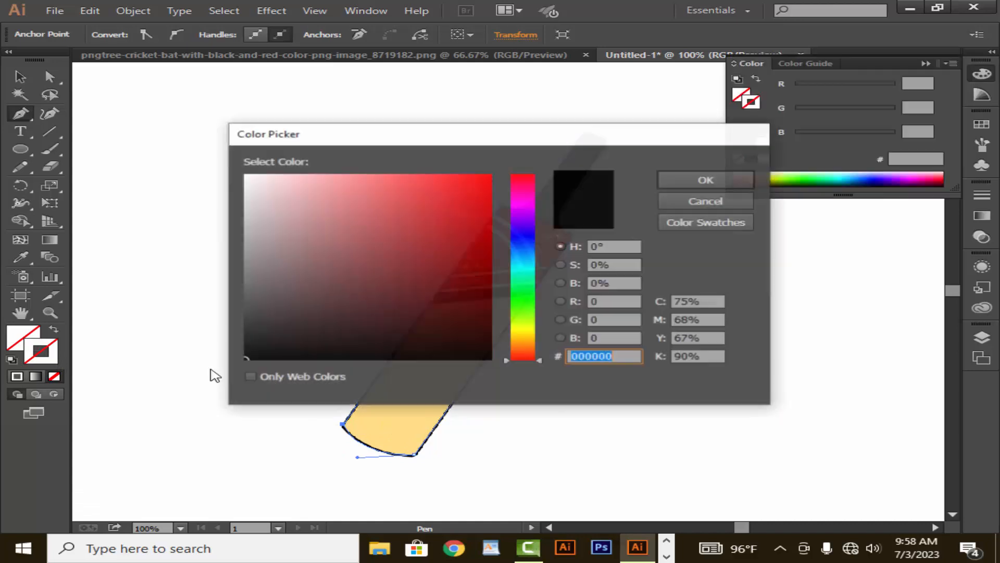
pyautogui.click(258, 358)
pyautogui.click(698, 181)
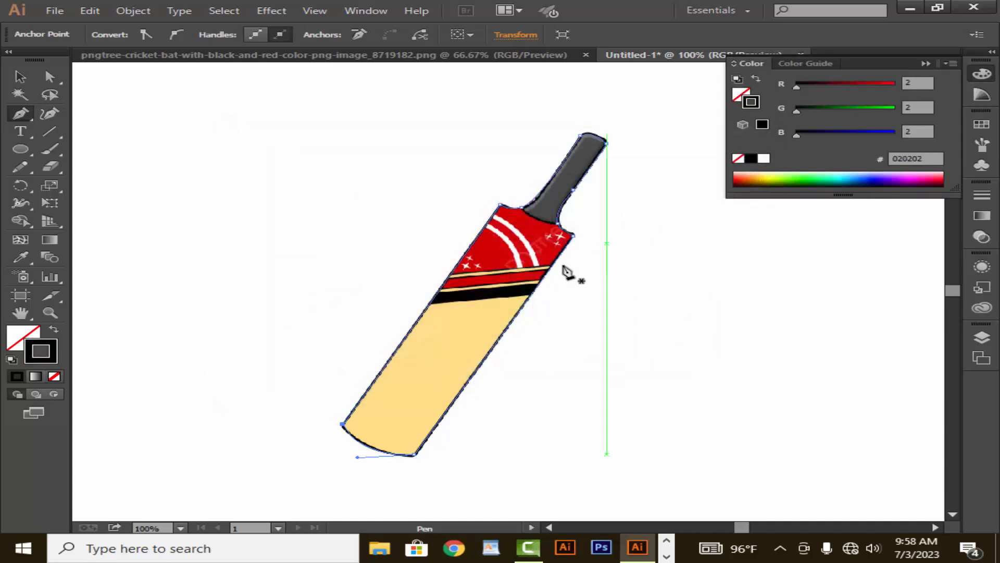
pyautogui.click(21, 114)
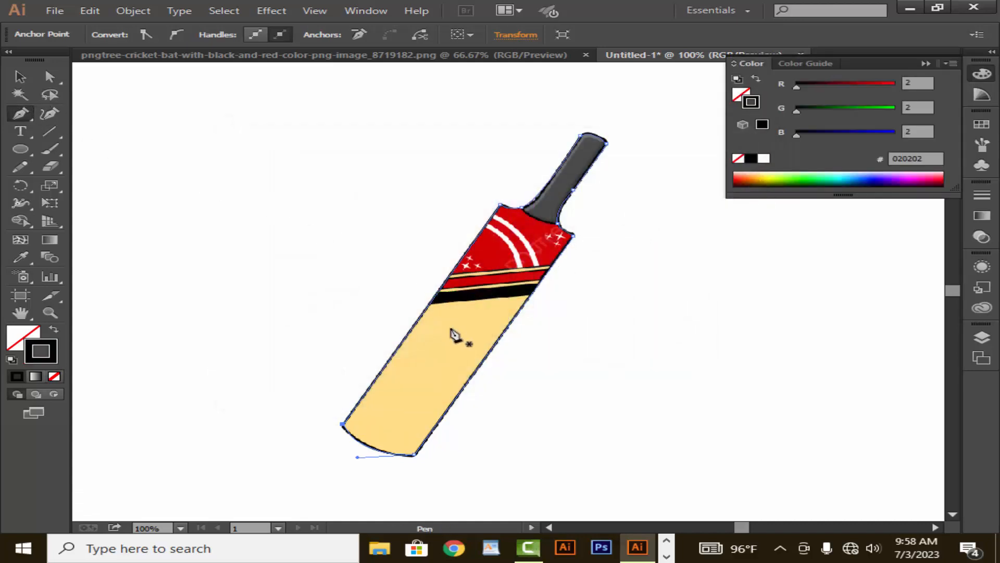
pyautogui.click(436, 295)
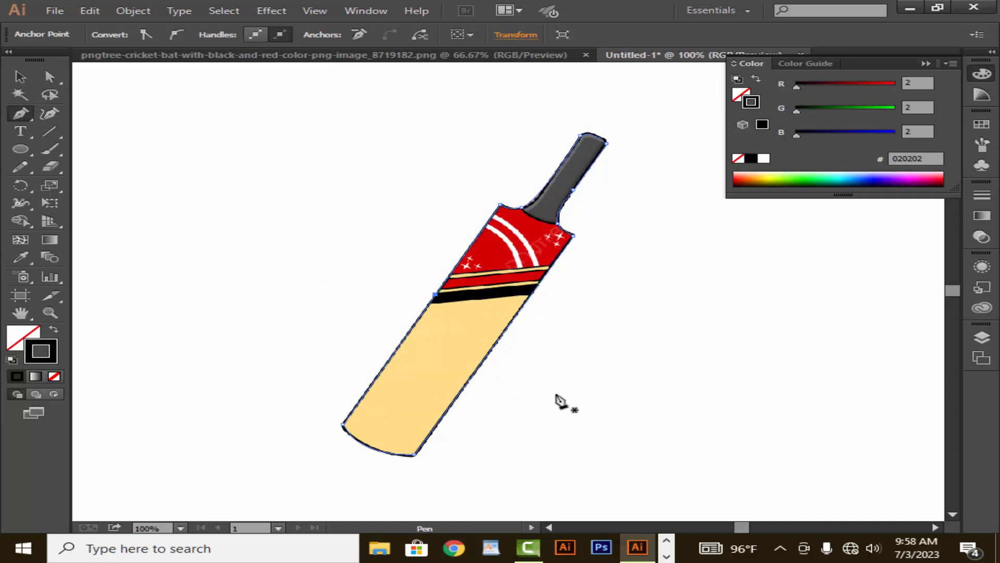
pyautogui.hotkey('ctrl', 'z')
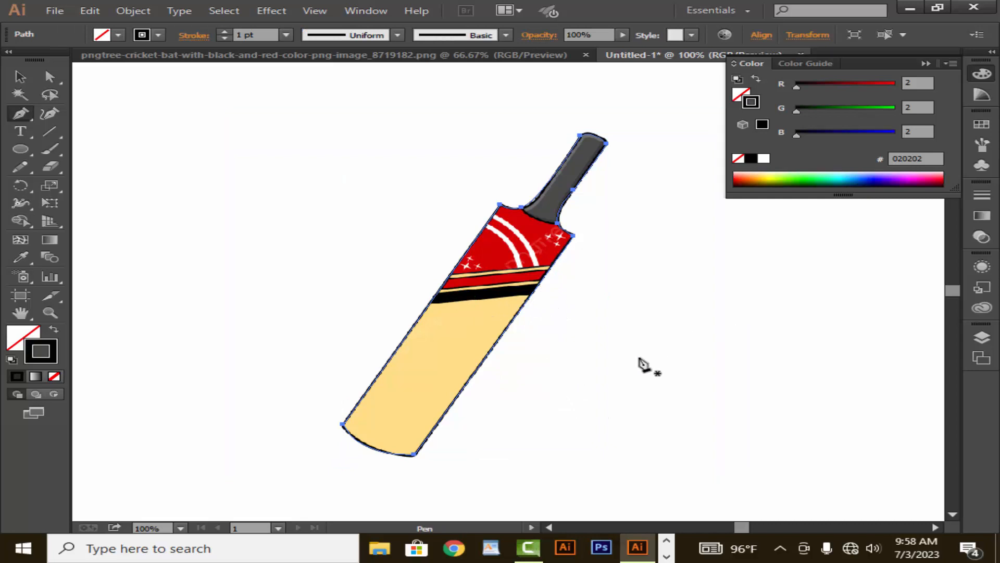
# Trace the outer white curved stripe on the bat's red section as a closed path with the Pen tool.
pyautogui.click(538, 266)
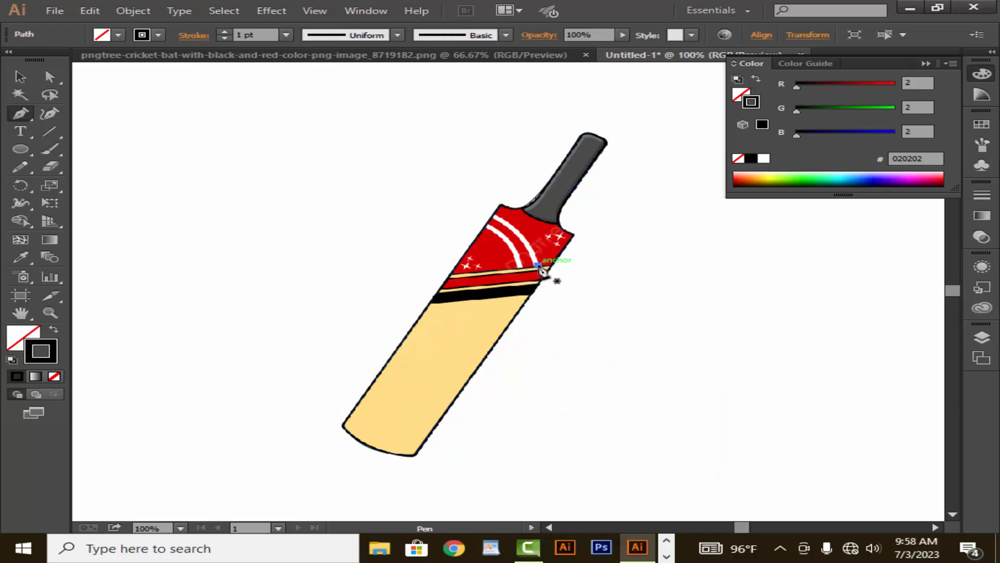
pyautogui.moveTo(503, 210); pyautogui.dragTo(455, 200)
pyautogui.click(494, 214)
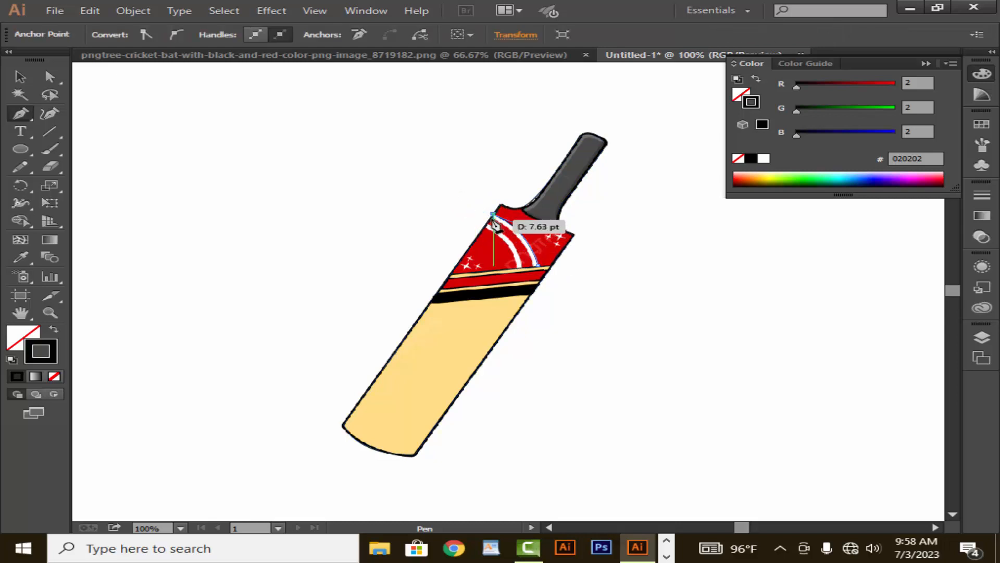
pyautogui.click(490, 218)
pyautogui.click(532, 265)
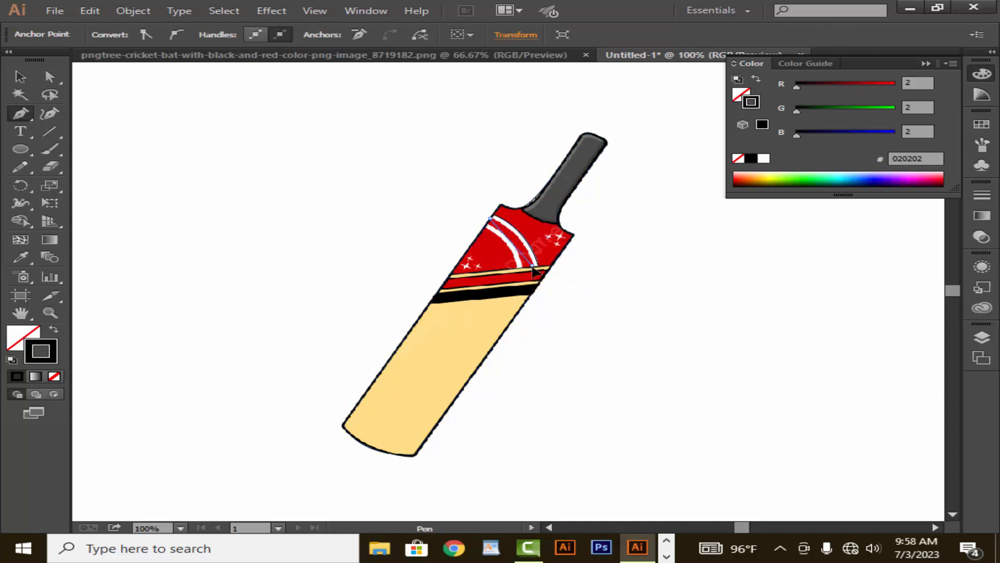
pyautogui.moveTo(535, 286)
pyautogui.mouseDown()
pyautogui.moveTo(550, 301)
pyautogui.moveTo(538, 298)
pyautogui.mouseUp()
pyautogui.click(532, 266)
pyautogui.click(539, 266)
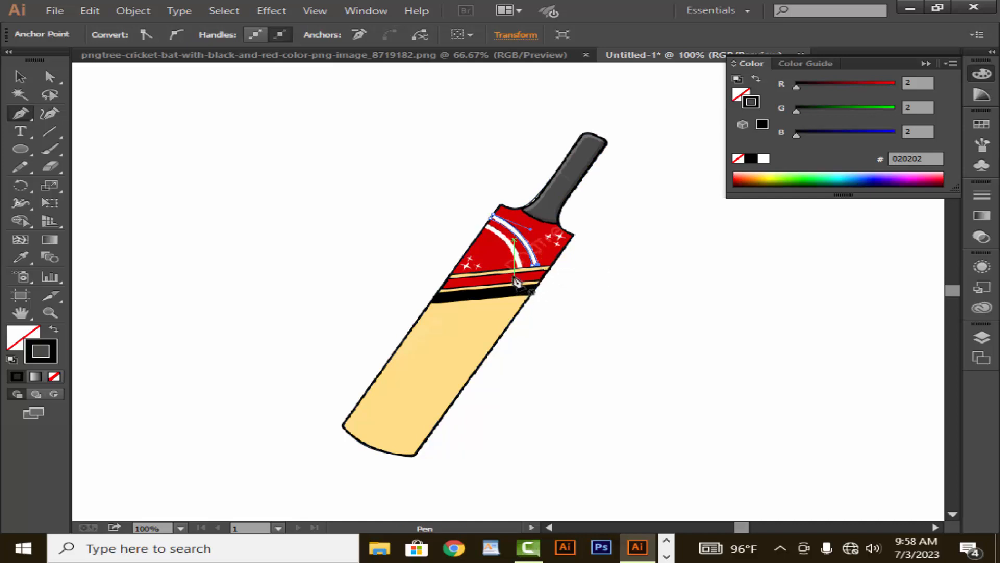
# Trace the inner white curved stripe on the red section as a closed path with the Pen tool.
pyautogui.click(521, 267)
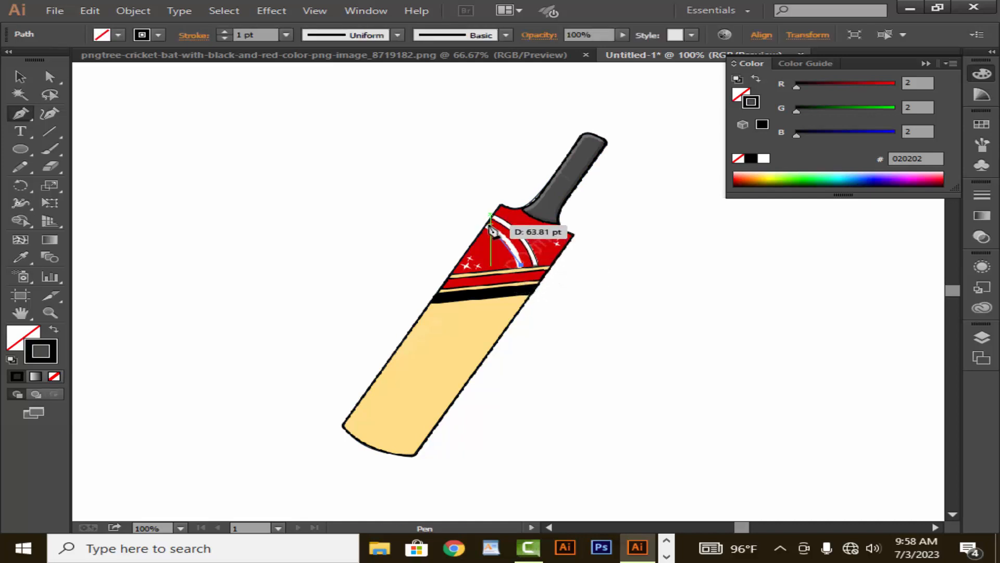
pyautogui.click(484, 224)
pyautogui.moveTo(484, 227); pyautogui.dragTo(455, 213)
pyautogui.click(485, 224)
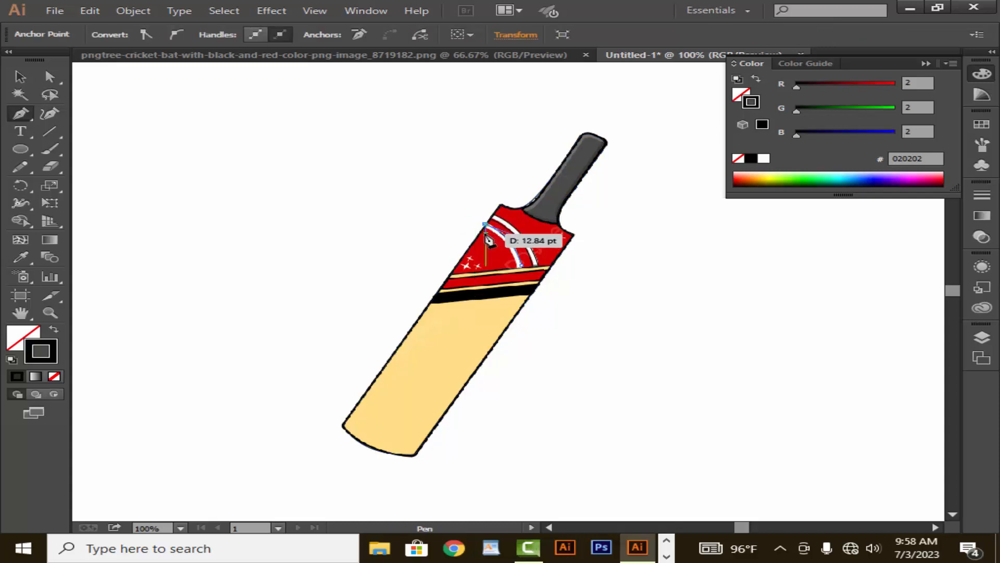
pyautogui.click(515, 266)
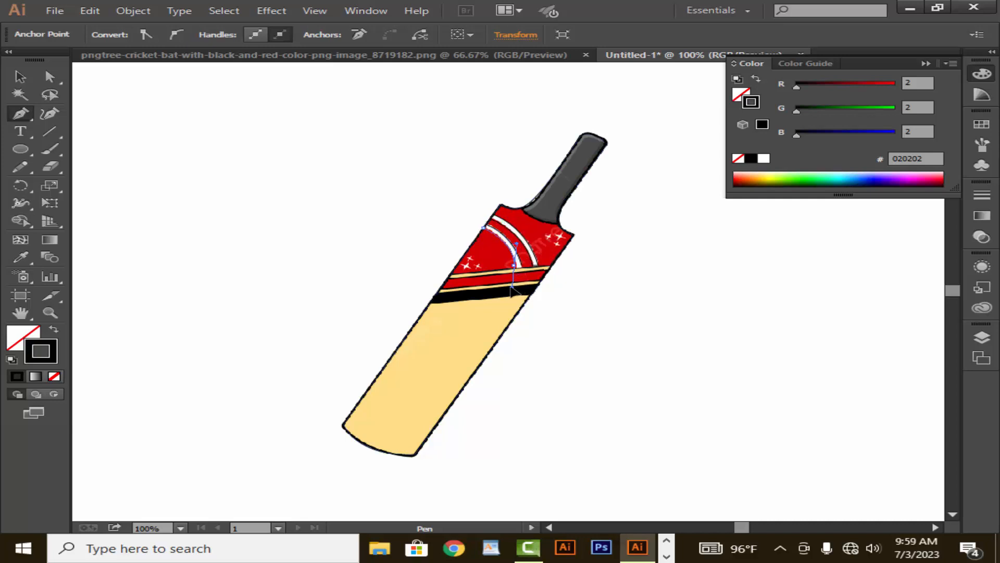
pyautogui.moveTo(510, 287); pyautogui.dragTo(510, 287)
pyautogui.click(514, 266)
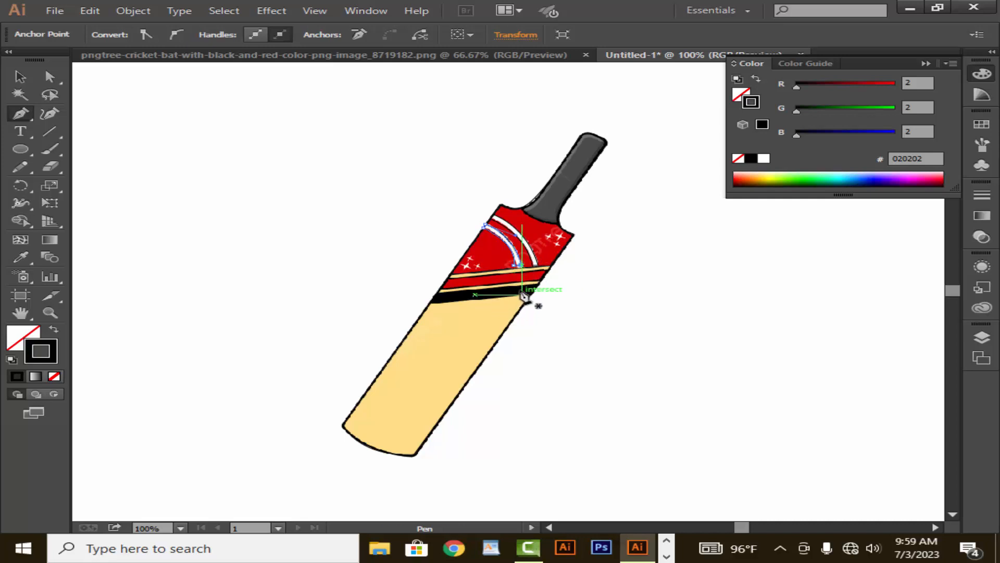
# Trace the narrow red band between the two cream stripes as a closed four-corner path.
pyautogui.click(440, 287)
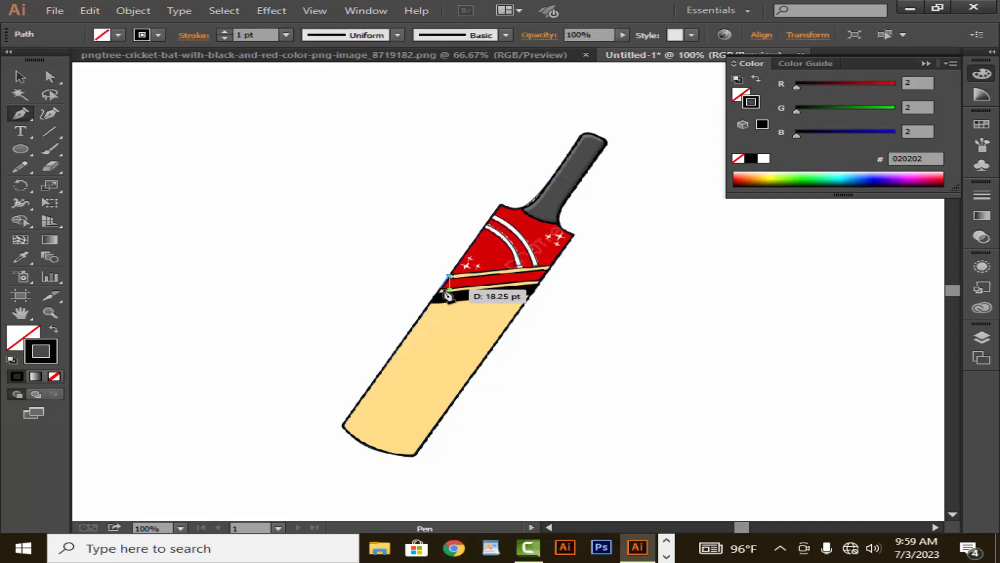
pyautogui.click(539, 284)
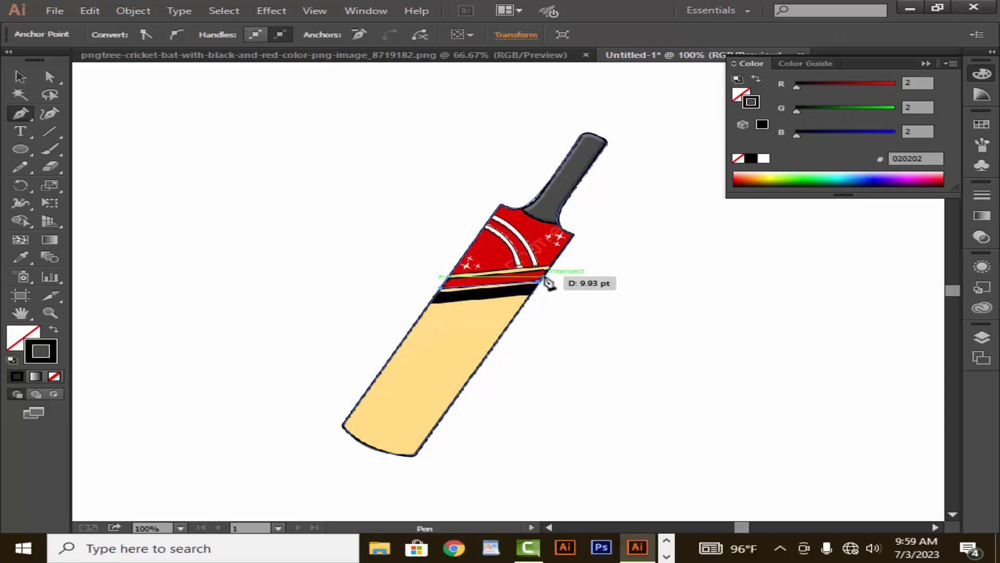
pyautogui.click(547, 270)
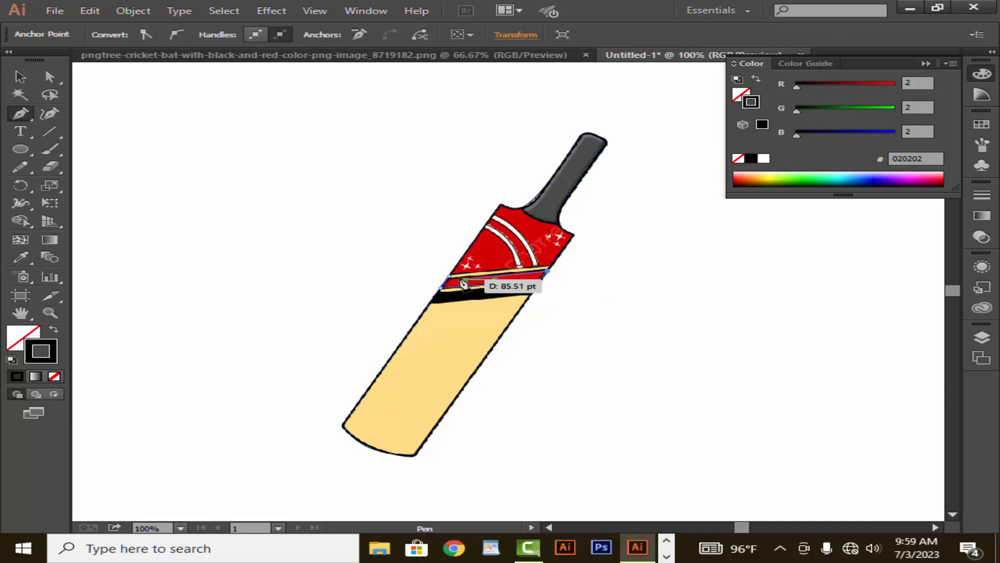
pyautogui.click(447, 274)
pyautogui.click(441, 288)
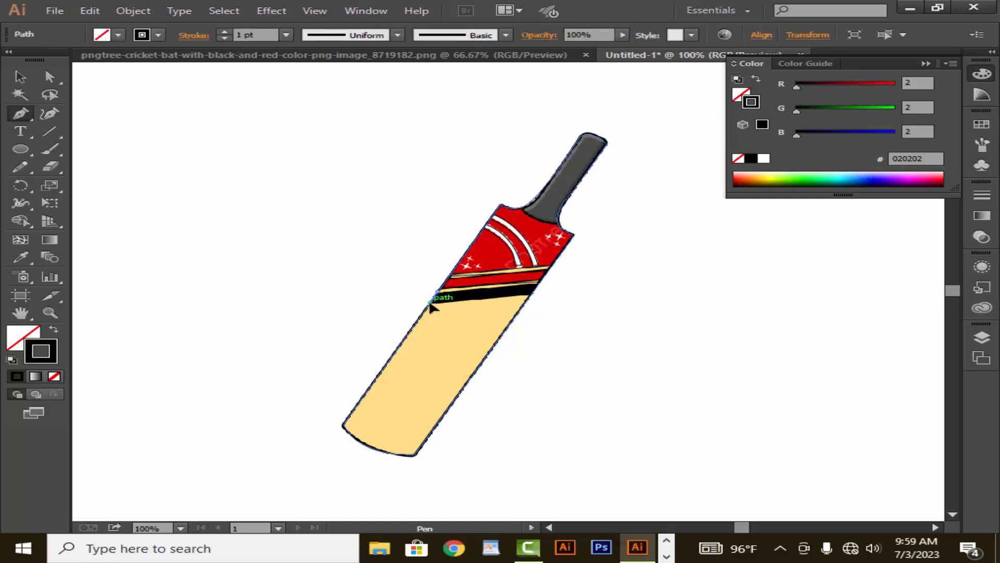
# Trace the black band across the blade, just below the lower cream stripe, as a closed four-corner path.
pyautogui.click(429, 302)
pyautogui.click(531, 294)
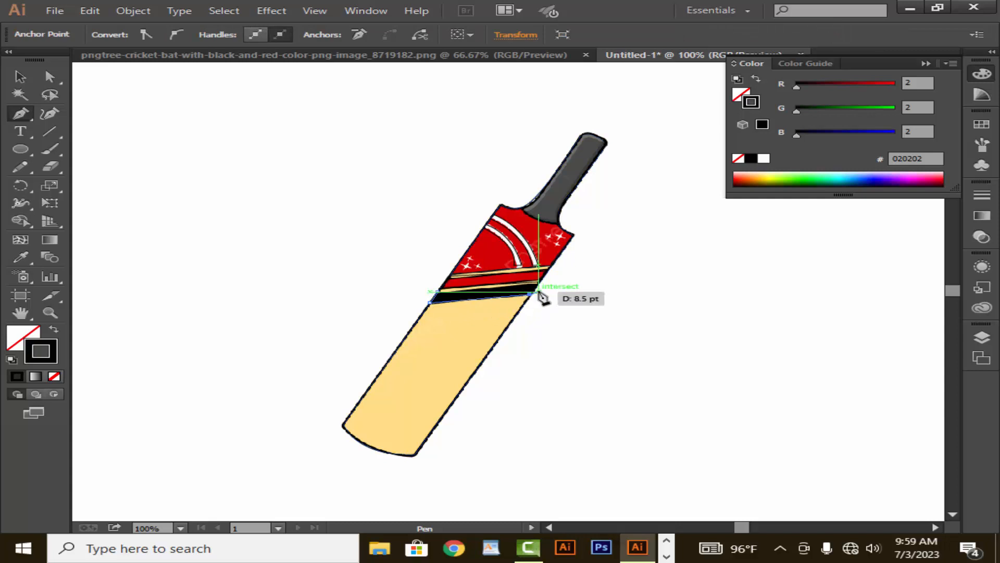
pyautogui.click(537, 282)
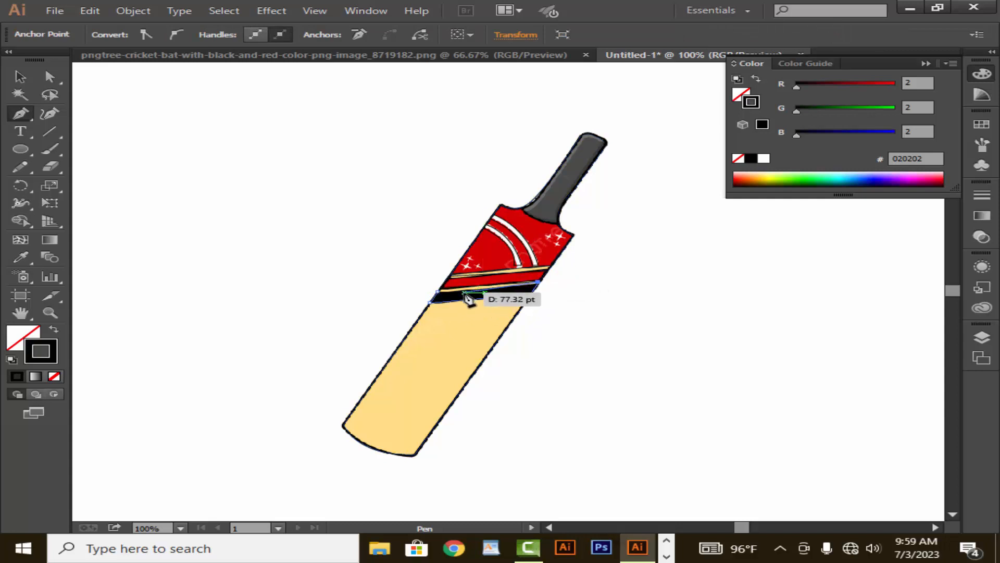
pyautogui.click(438, 291)
pyautogui.click(430, 302)
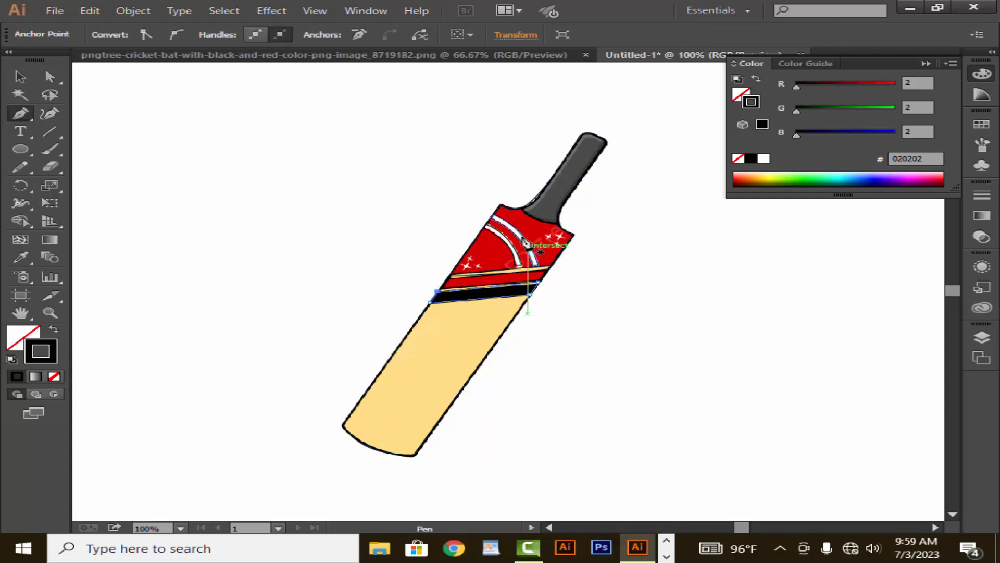
# Trace the bat's red section with the Pen tool as a closed path, following its curved shoulders and the edge of the upper cream stripe.
pyautogui.click(500, 204)
pyautogui.click(515, 211)
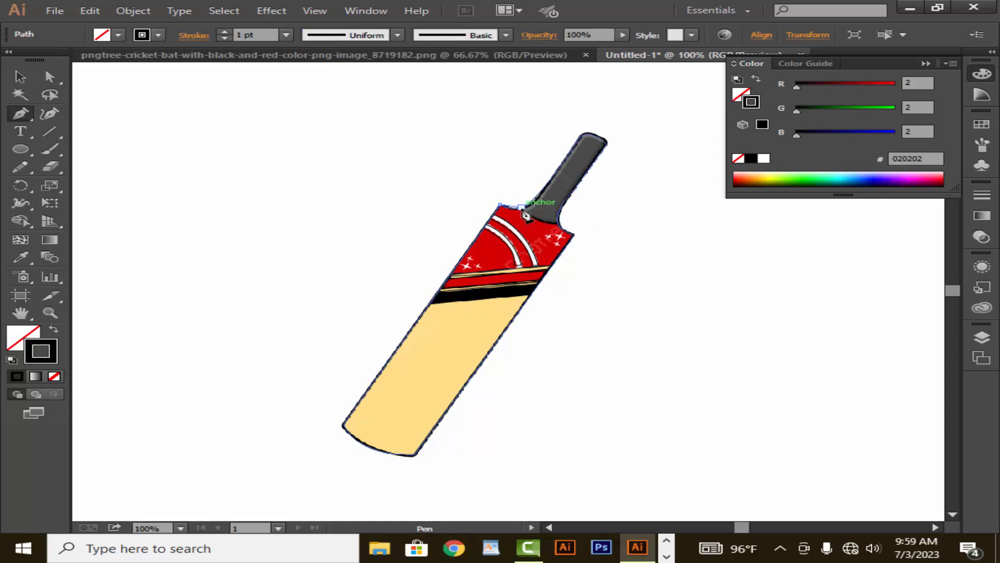
pyautogui.click(525, 206)
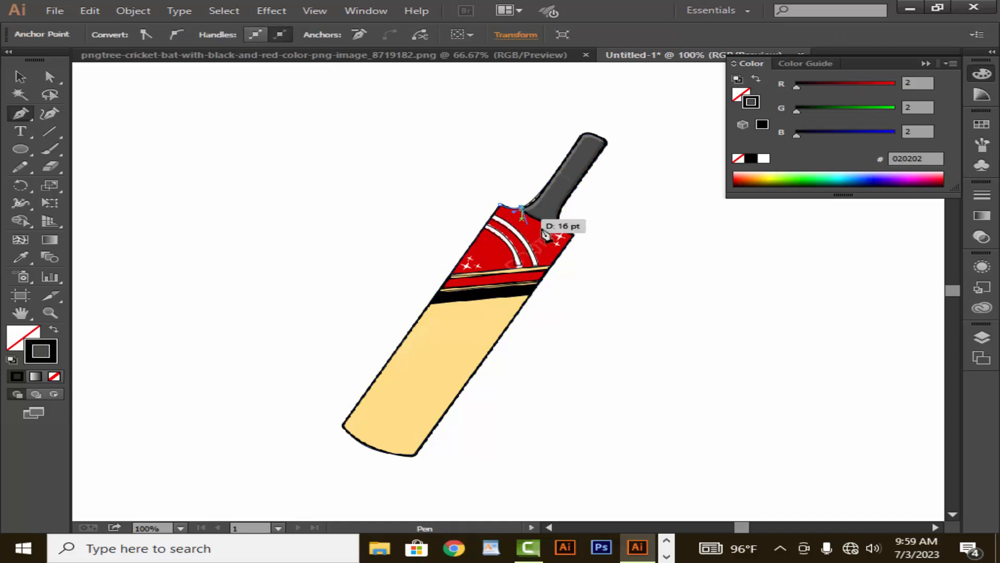
pyautogui.click(557, 223)
pyautogui.moveTo(557, 223); pyautogui.dragTo(571, 217)
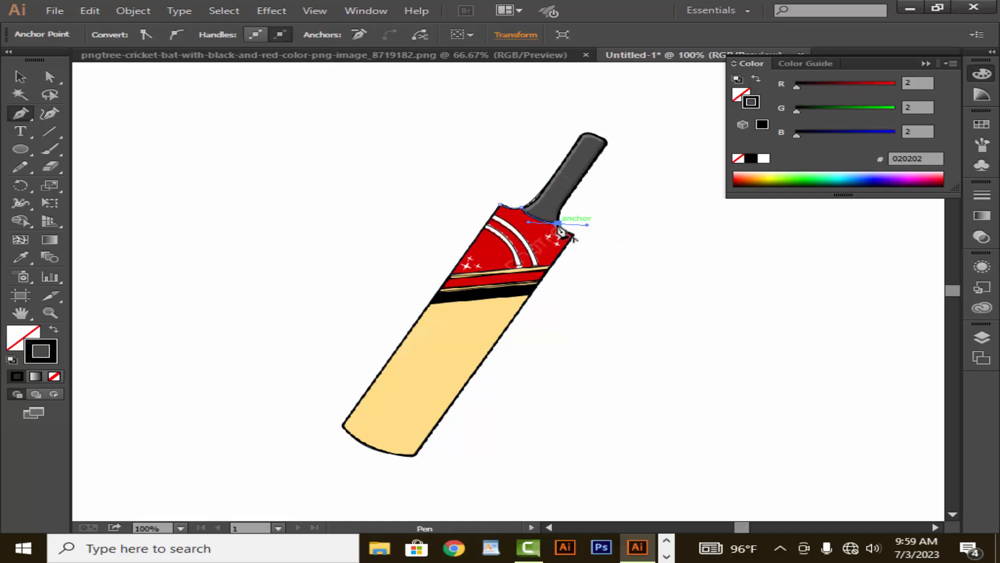
pyautogui.click(558, 224)
pyautogui.click(572, 236)
pyautogui.moveTo(587, 243); pyautogui.dragTo(587, 243)
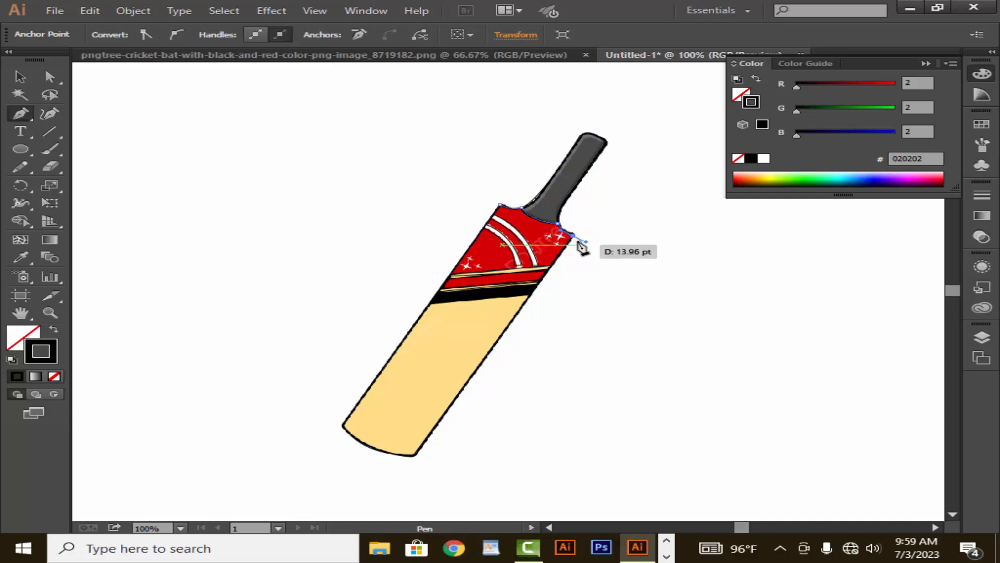
pyautogui.click(574, 236)
pyautogui.click(551, 267)
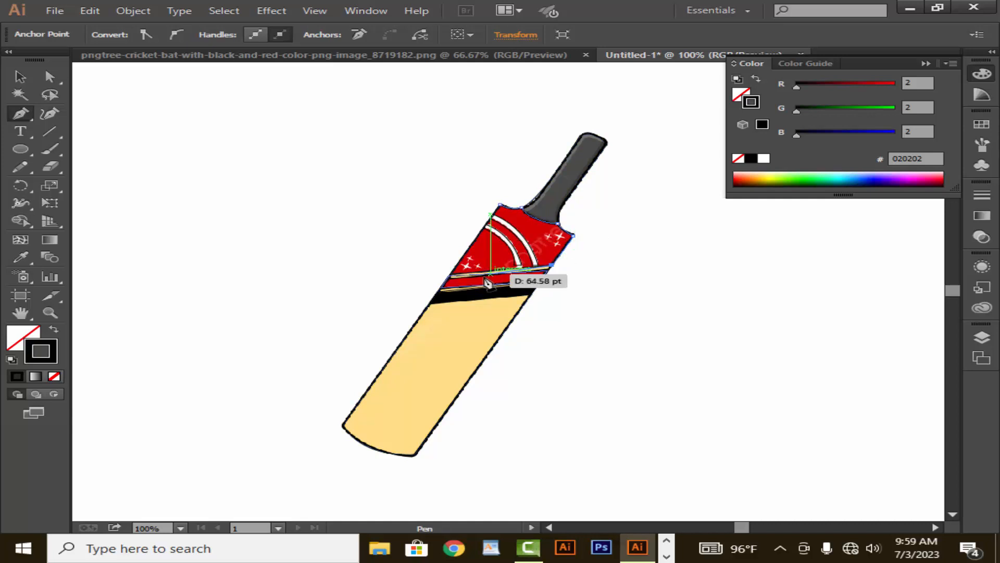
pyautogui.click(449, 275)
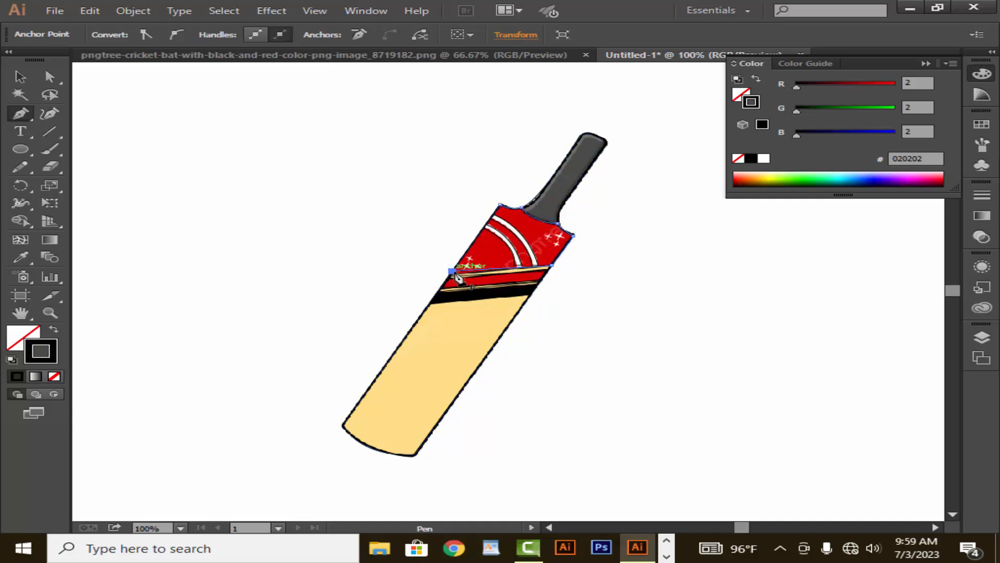
pyautogui.hotkey('ctrl', 'z')
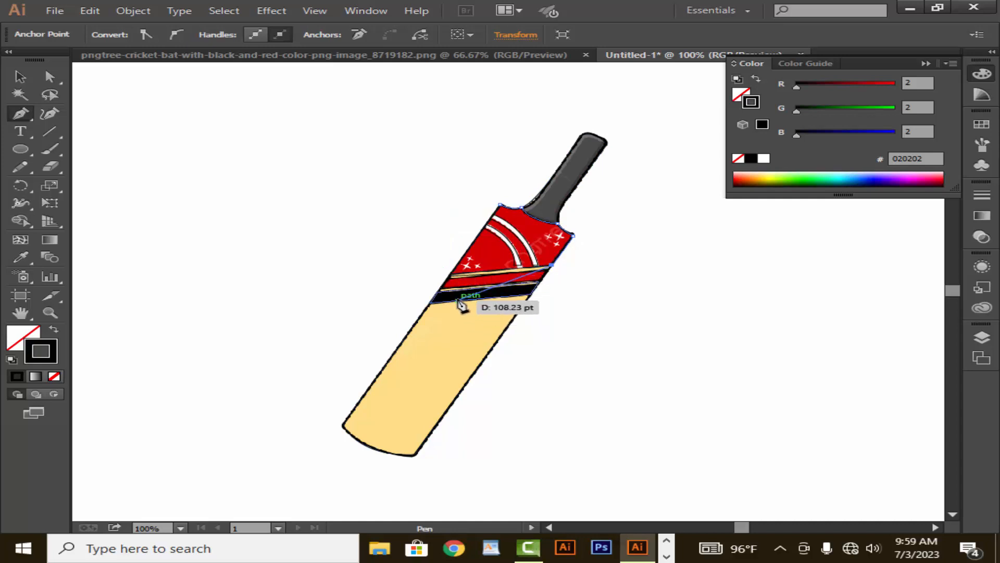
pyautogui.click(452, 275)
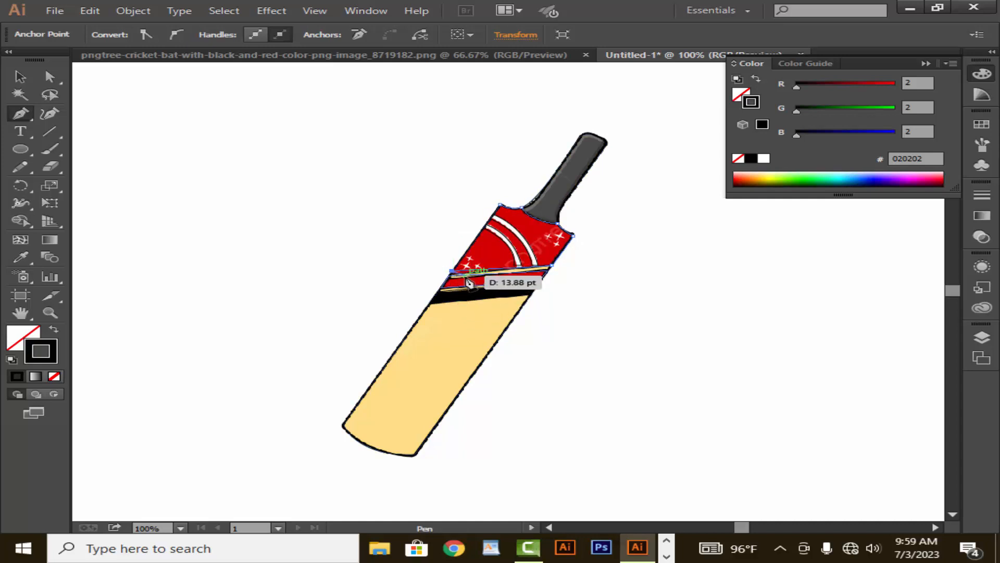
pyautogui.click(500, 206)
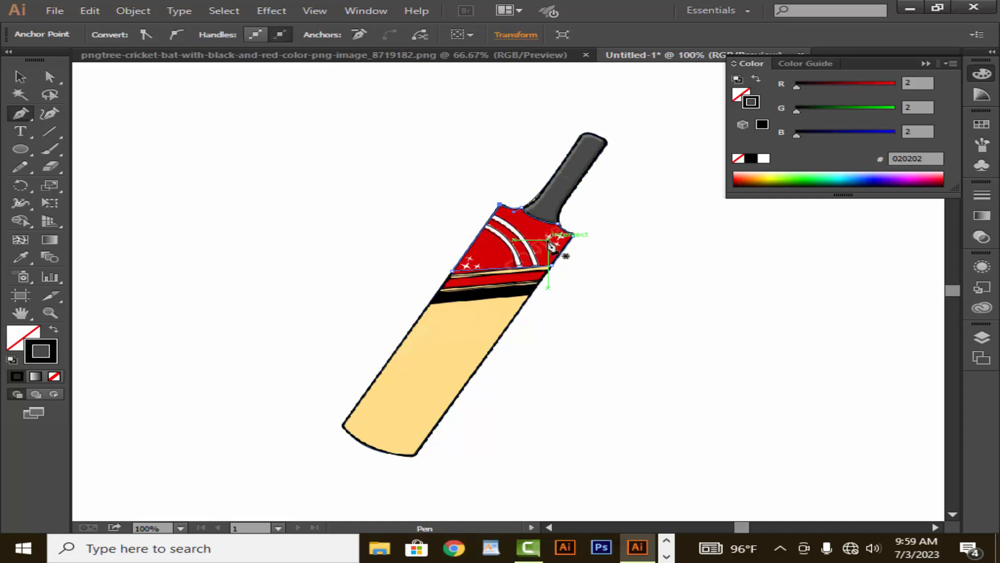
# Trace the dark grey handle with the Pen tool as a closed path, curving around its rounded end and its base.
pyautogui.click(581, 136)
pyautogui.moveTo(603, 149); pyautogui.dragTo(599, 170)
pyautogui.click(603, 148)
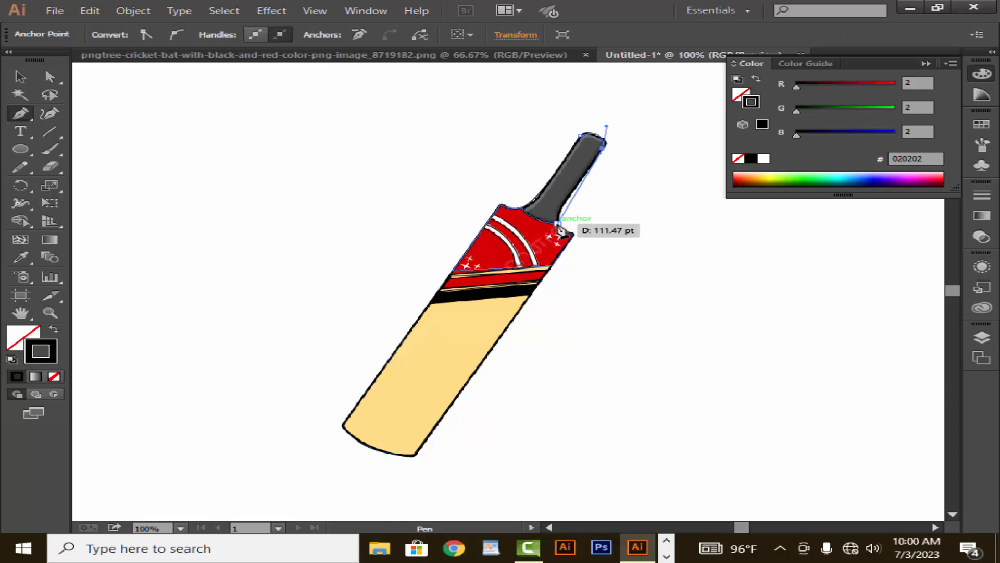
pyautogui.moveTo(558, 226); pyautogui.dragTo(562, 236)
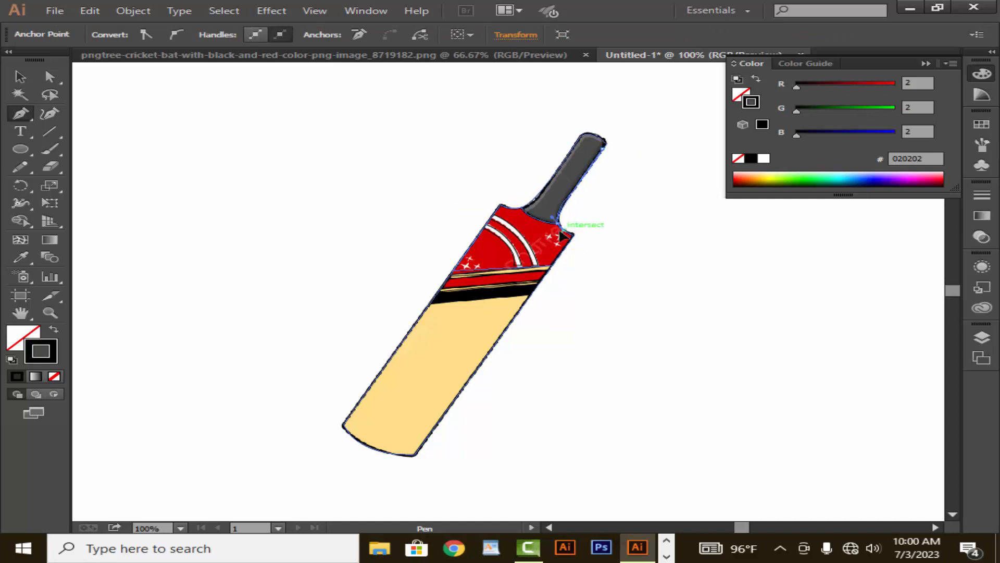
pyautogui.click(521, 213)
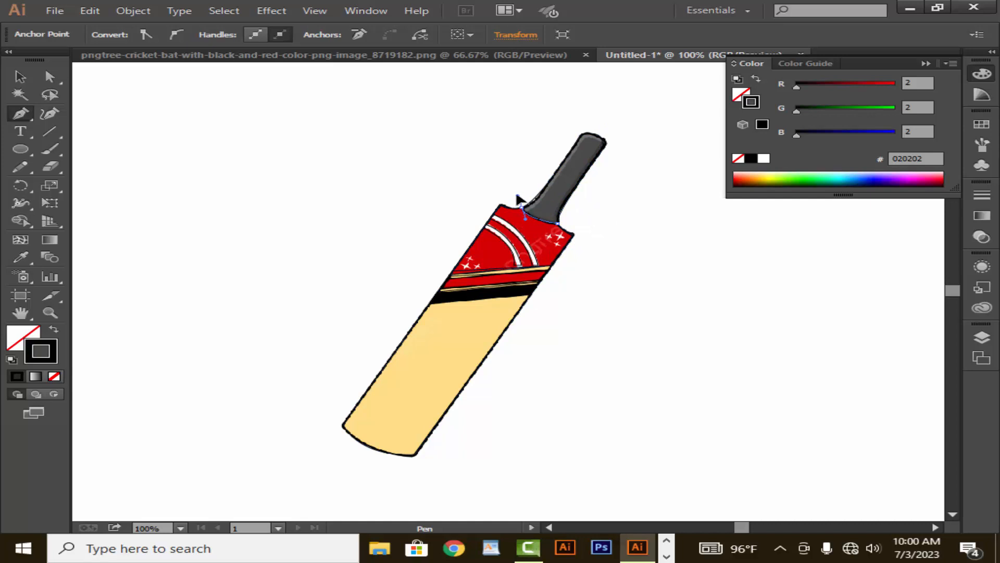
pyautogui.click(521, 208)
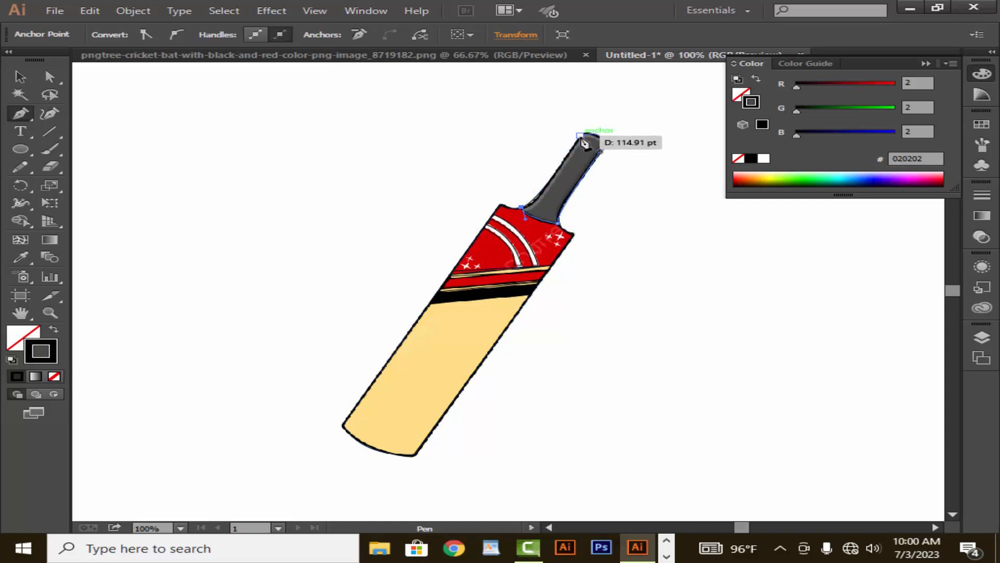
pyautogui.moveTo(581, 137); pyautogui.dragTo(611, 76)
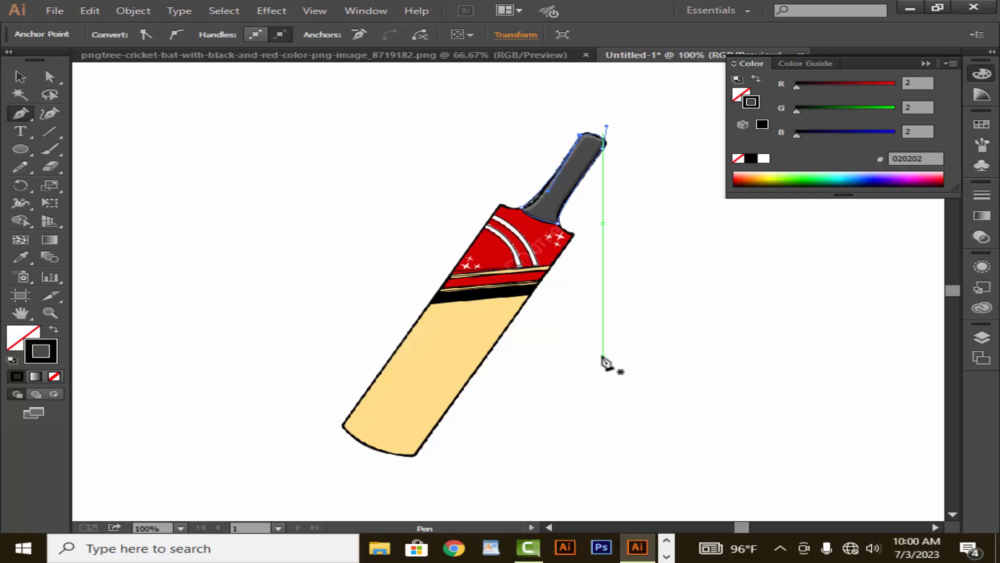
# Collapse the color settings and move the reference bat image off the traced outlines to their left.
pyautogui.press('v')
pyautogui.click(927, 63)
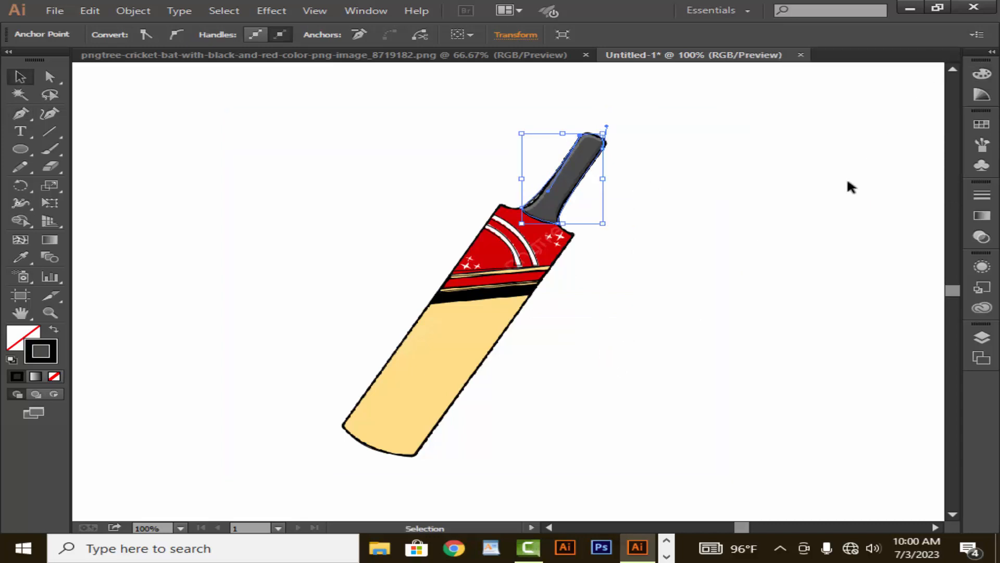
pyautogui.moveTo(604, 427)
pyautogui.mouseDown()
pyautogui.moveTo(455, 420)
pyautogui.moveTo(293, 385)
pyautogui.moveTo(295, 400)
pyautogui.mouseUp()
pyautogui.press('space')
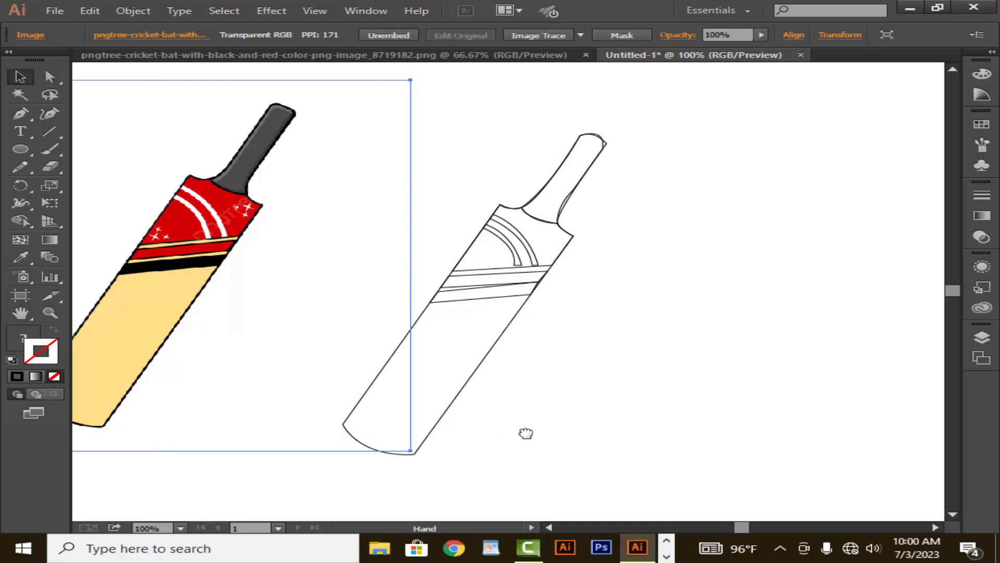
pyautogui.moveTo(483, 424); pyautogui.dragTo(643, 436)
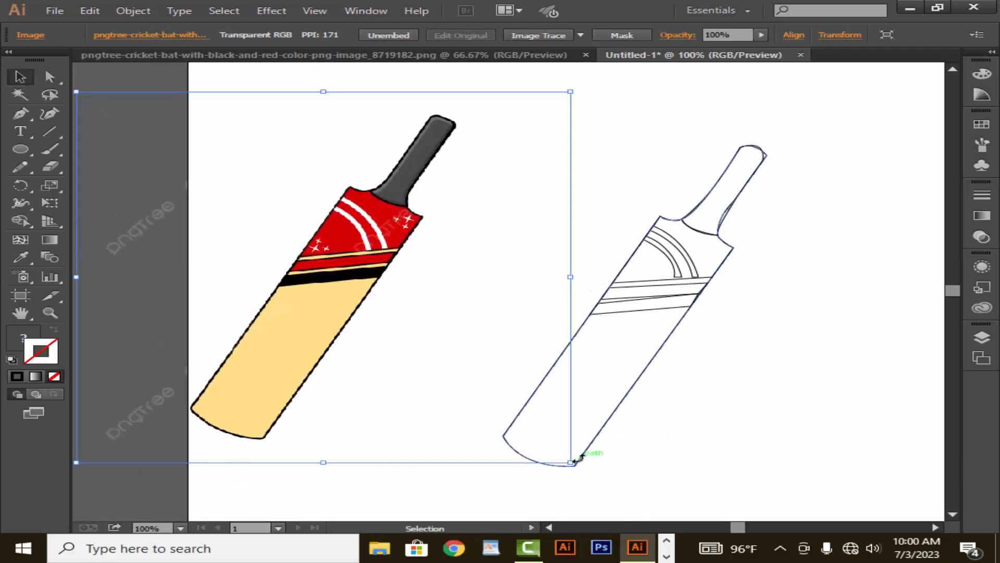
# Scale the reference bat image down and place it in the artboard's upper-left corner, clear of the traced outlines.
pyautogui.moveTo(571, 462); pyautogui.dragTo(441, 365)
pyautogui.moveTo(248, 267); pyautogui.dragTo(359, 273)
pyautogui.moveTo(555, 372); pyautogui.dragTo(515, 344)
pyautogui.moveTo(311, 280); pyautogui.dragTo(387, 284)
pyautogui.hotkey('ctrl', '-')
pyautogui.moveTo(273, 199); pyautogui.dragTo(245, 181)
# Fill the whole-bat outline with the cream color sampled from the blade in the reference image.
pyautogui.click(619, 318)
pyautogui.click(452, 343)
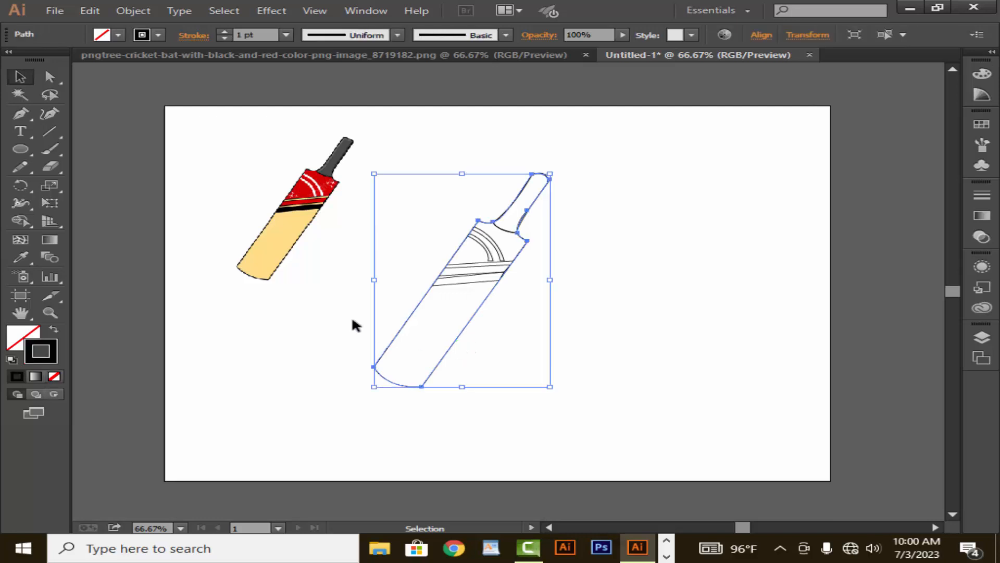
pyautogui.press('i')
pyautogui.click(255, 255)
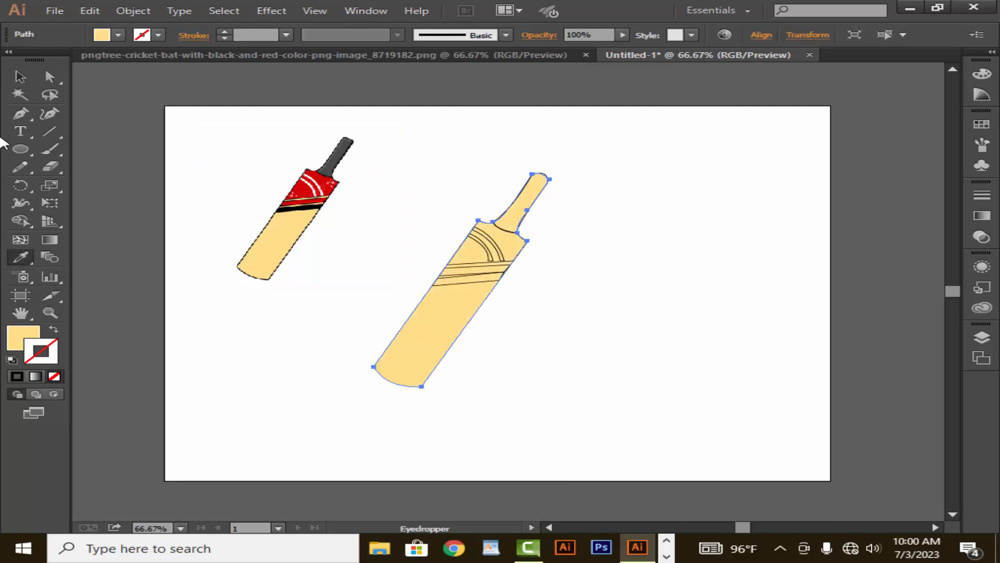
pyautogui.press('v')
pyautogui.click(224, 174)
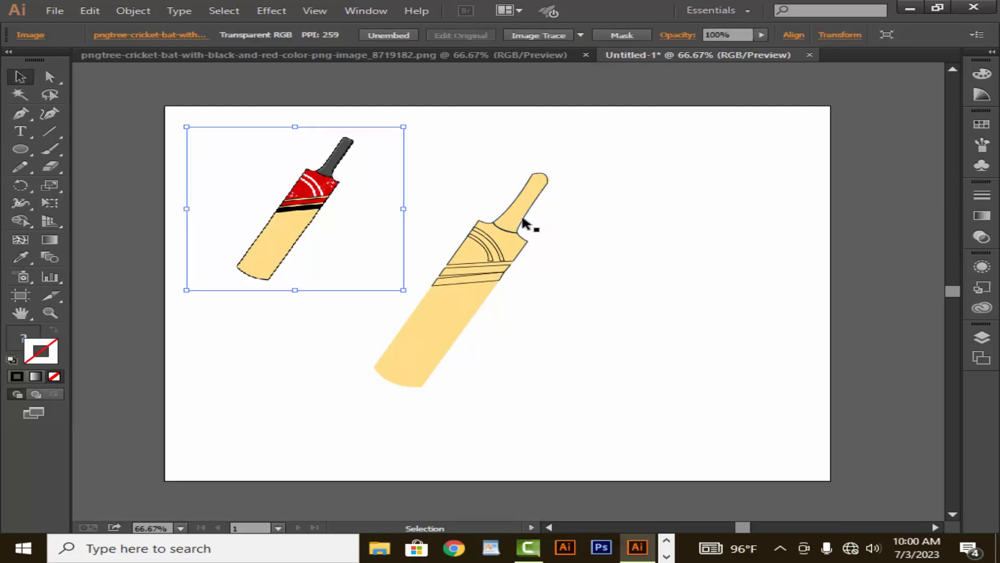
# Fill the handle shape with the dark grey sampled from the reference bat's handle, then deselect it.
pyautogui.click(526, 224)
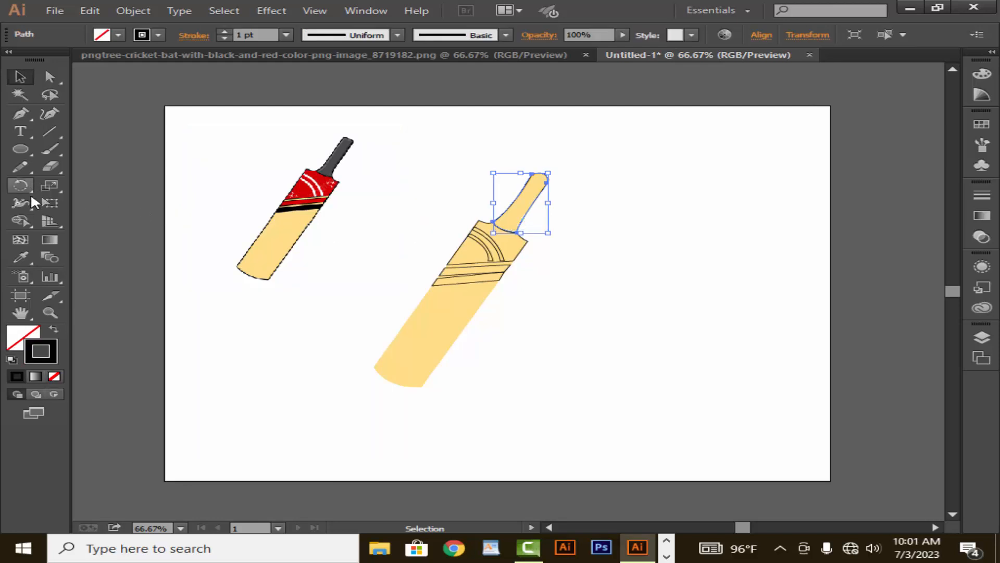
pyautogui.click(28, 254)
pyautogui.click(336, 159)
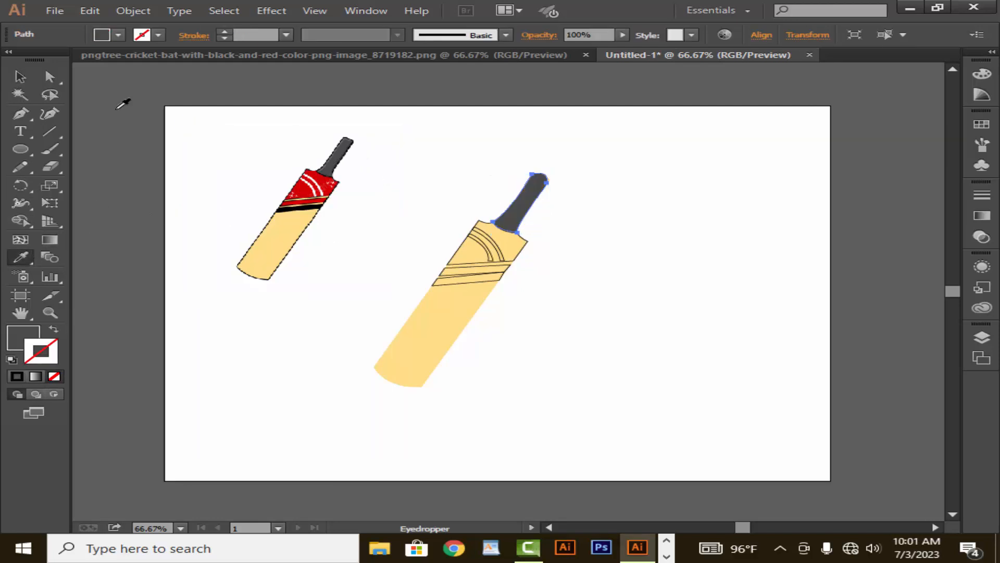
pyautogui.click(26, 78)
pyautogui.click(183, 134)
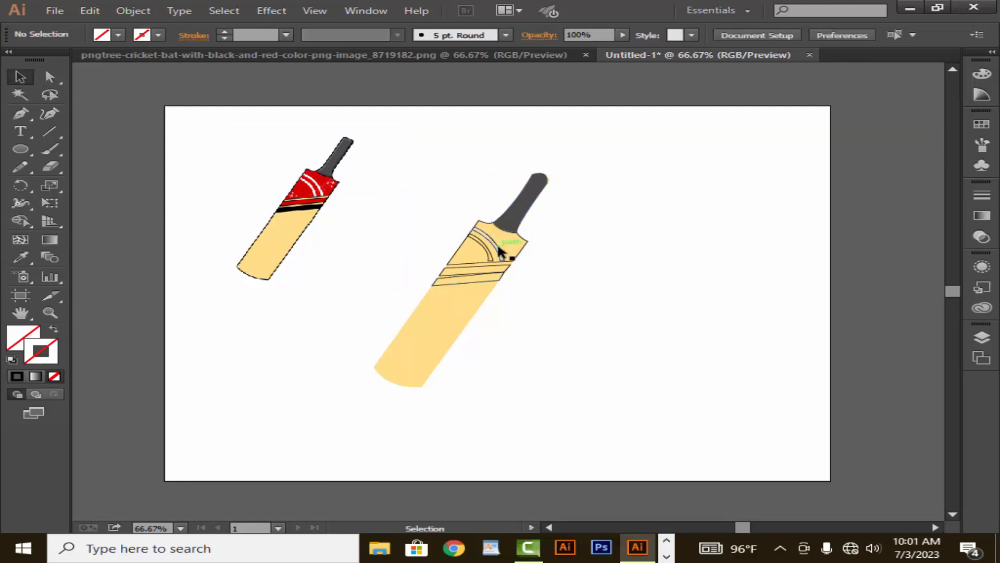
# Fill the outer curved stripe with the white sampled from the reference image.
pyautogui.click(497, 243)
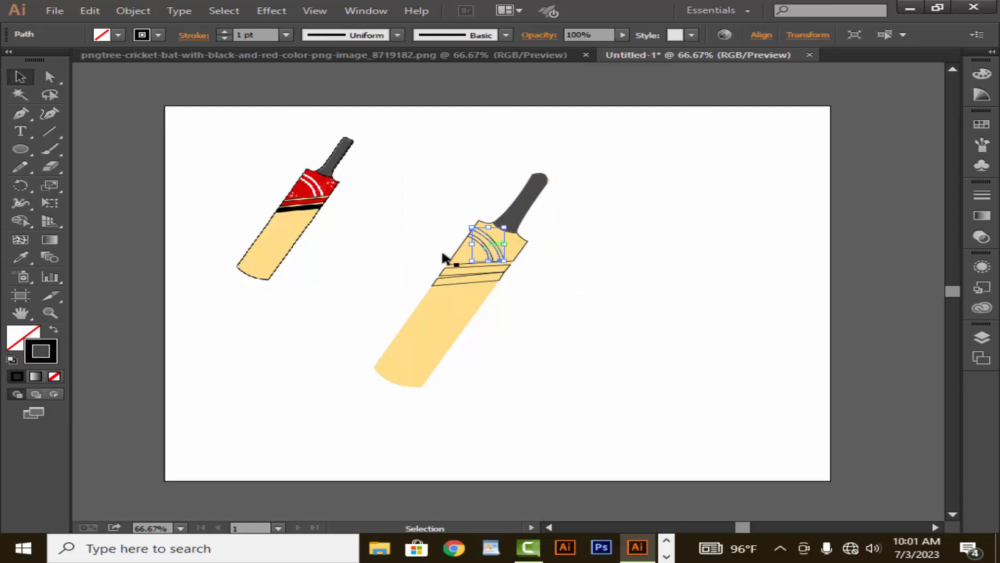
pyautogui.click(21, 257)
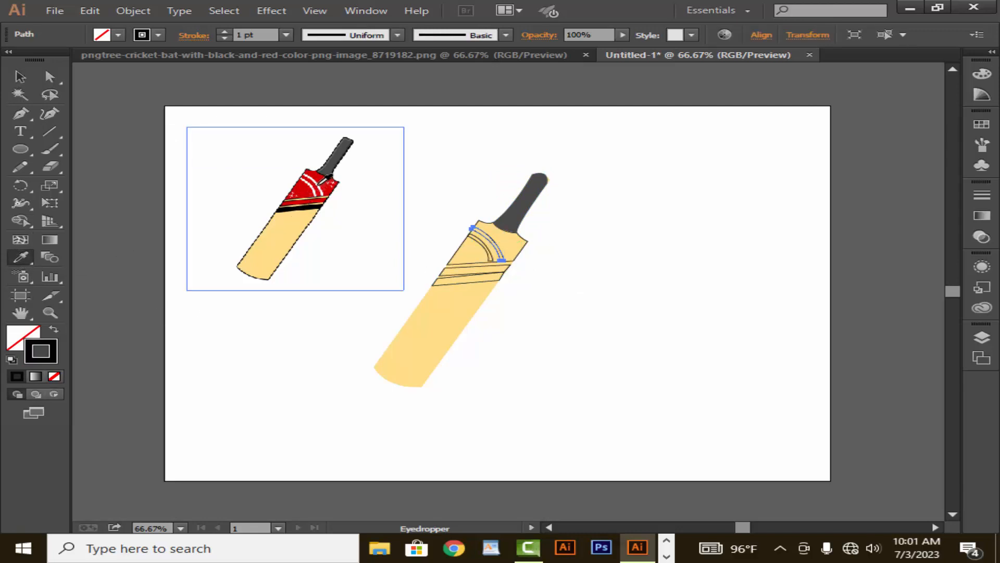
pyautogui.click(319, 181)
pyautogui.click(21, 77)
pyautogui.click(247, 147)
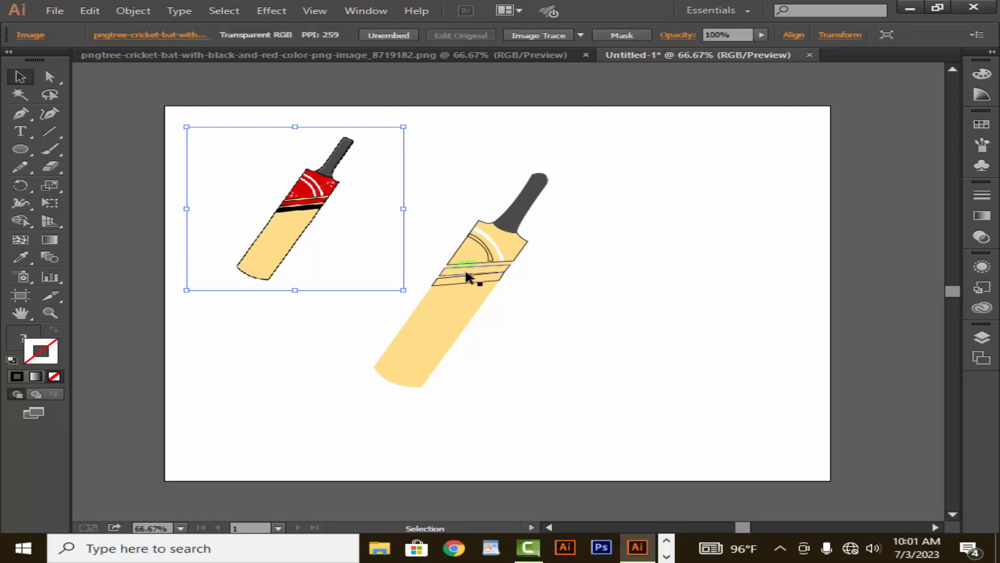
# Fill the inner curved stripe with white sampled from the reference image's background.
pyautogui.click(490, 256)
pyautogui.click(21, 257)
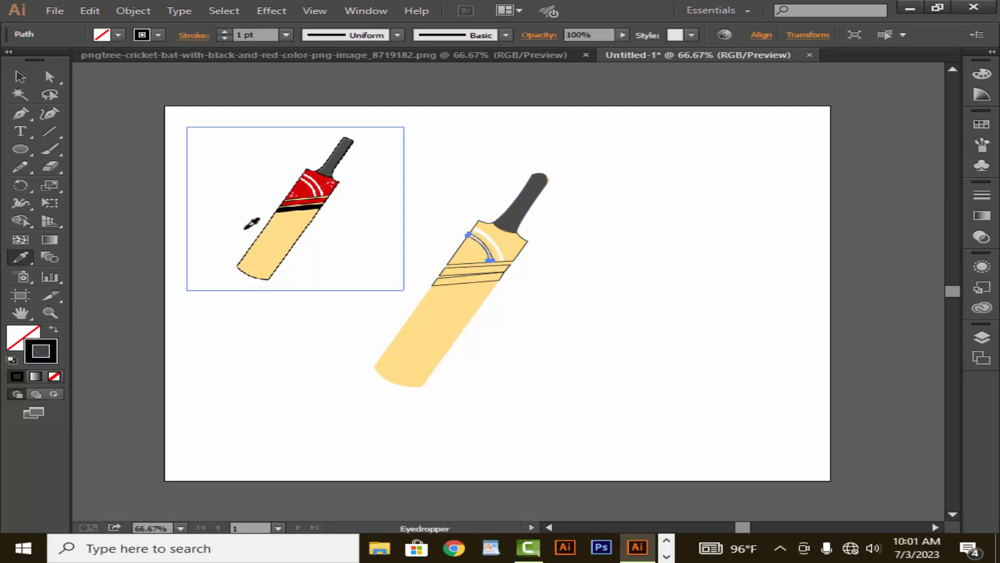
pyautogui.click(222, 218)
pyautogui.click(205, 178)
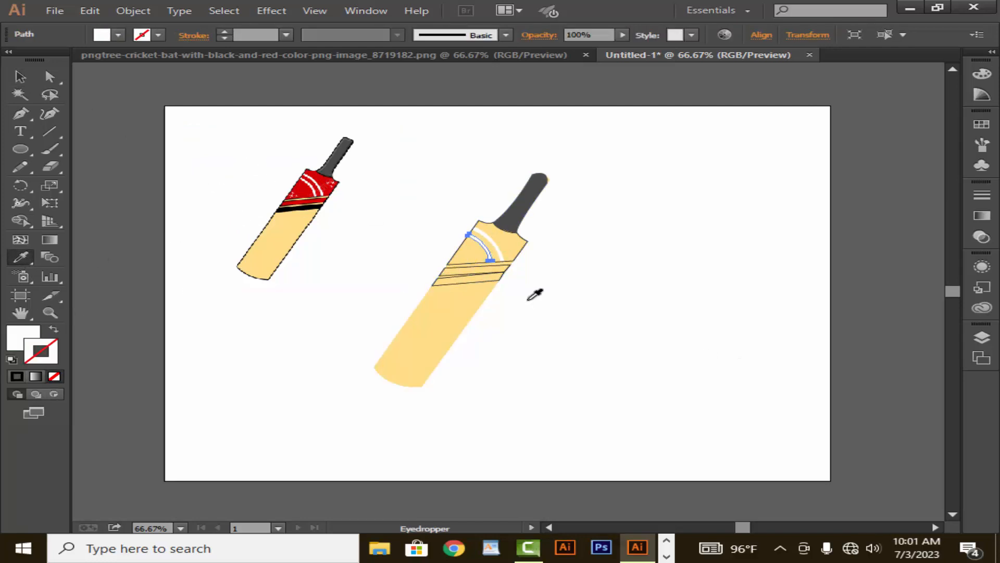
pyautogui.click(21, 76)
pyautogui.click(201, 150)
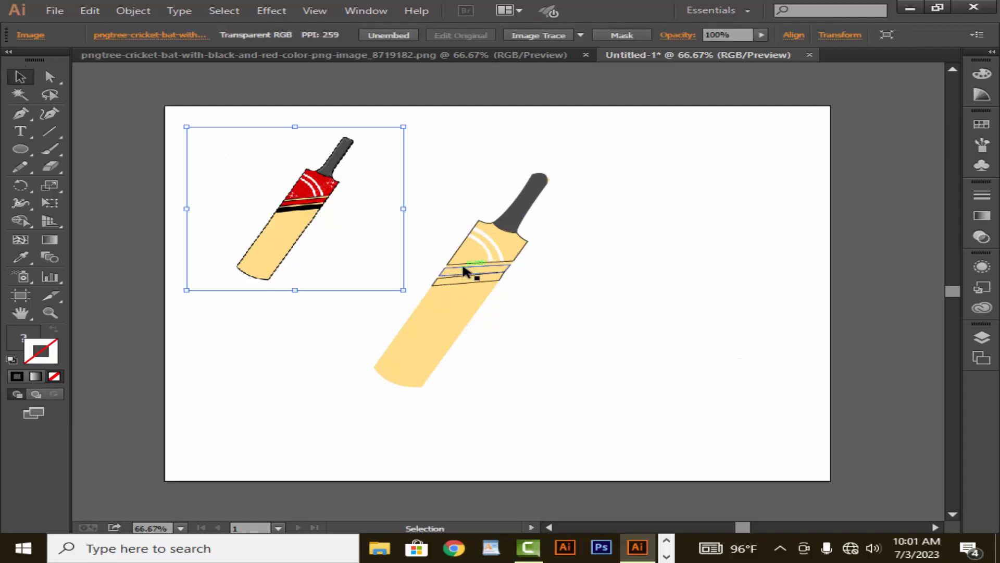
# Fill the narrow band between the cream stripes with the red sampled from the reference bat.
pyautogui.click(465, 271)
pyautogui.click(21, 257)
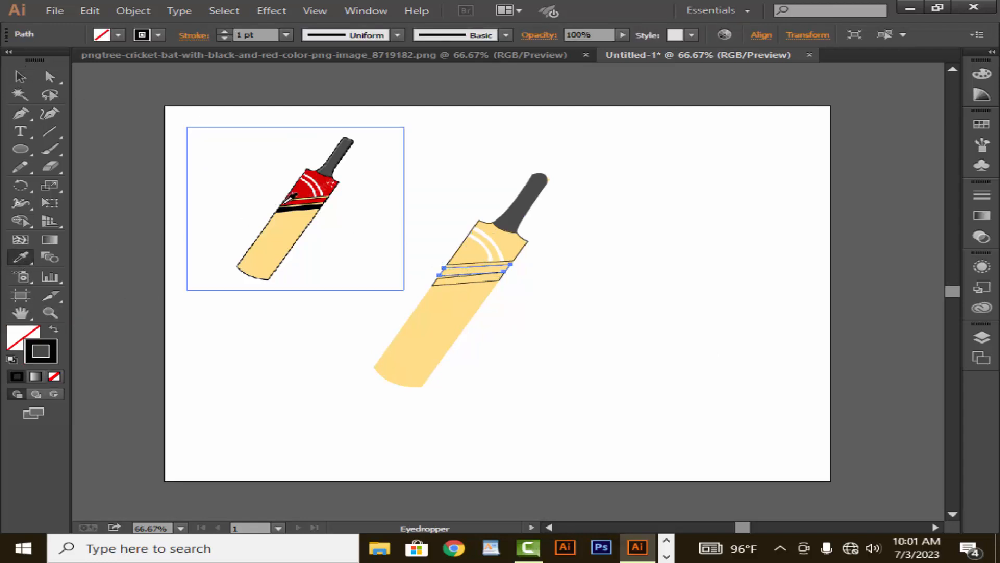
pyautogui.click(297, 199)
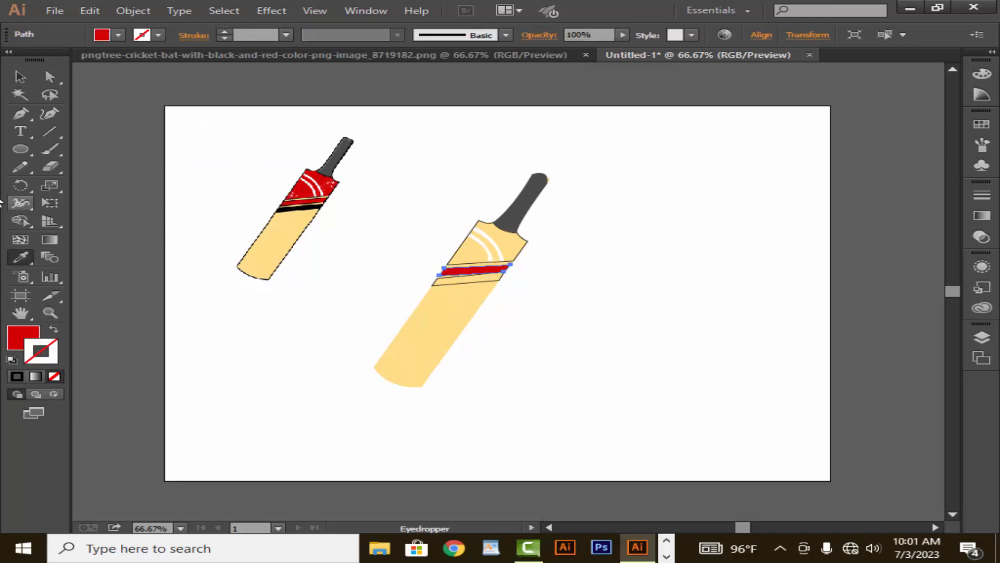
pyautogui.click(21, 76)
pyautogui.click(309, 346)
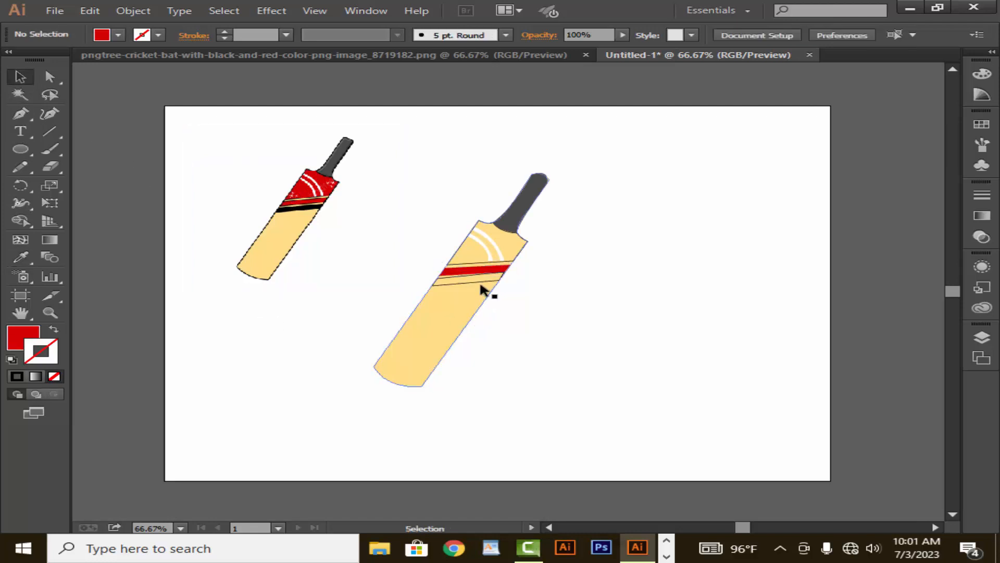
# Fill the lowest band across the blade with the black sampled from the reference bat's black band.
pyautogui.click(467, 284)
pyautogui.click(535, 320)
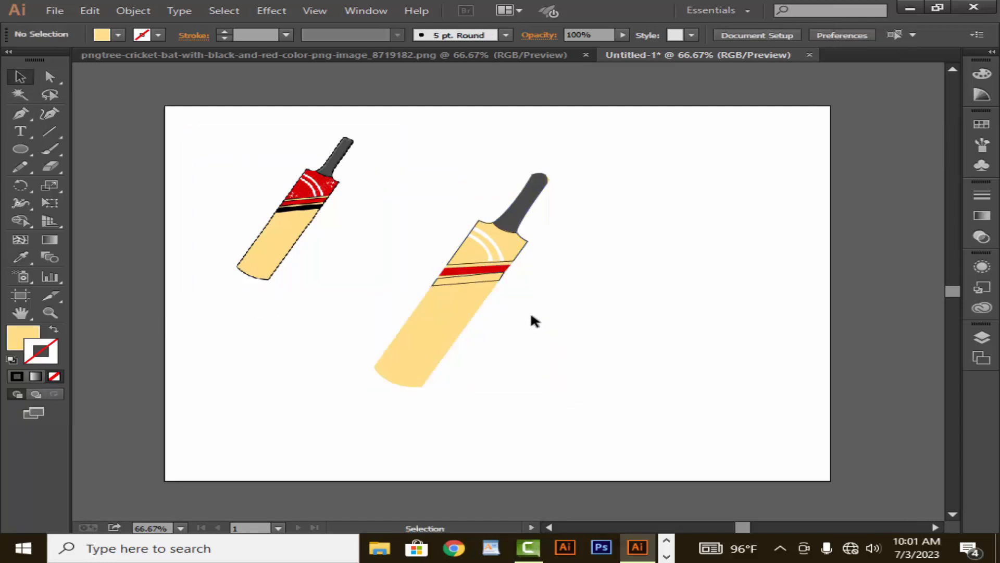
pyautogui.click(488, 283)
pyautogui.click(21, 257)
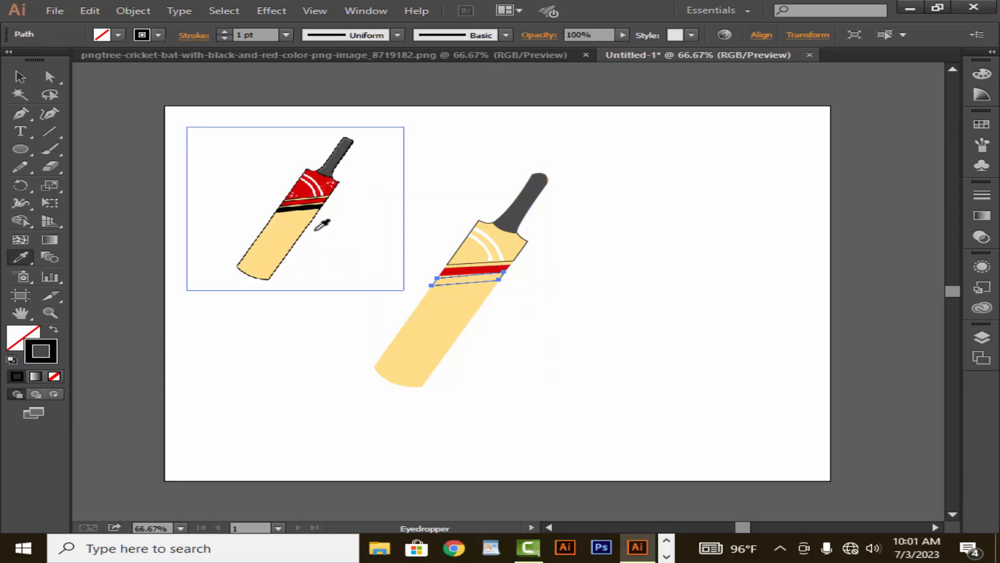
pyautogui.click(306, 206)
pyautogui.press('v')
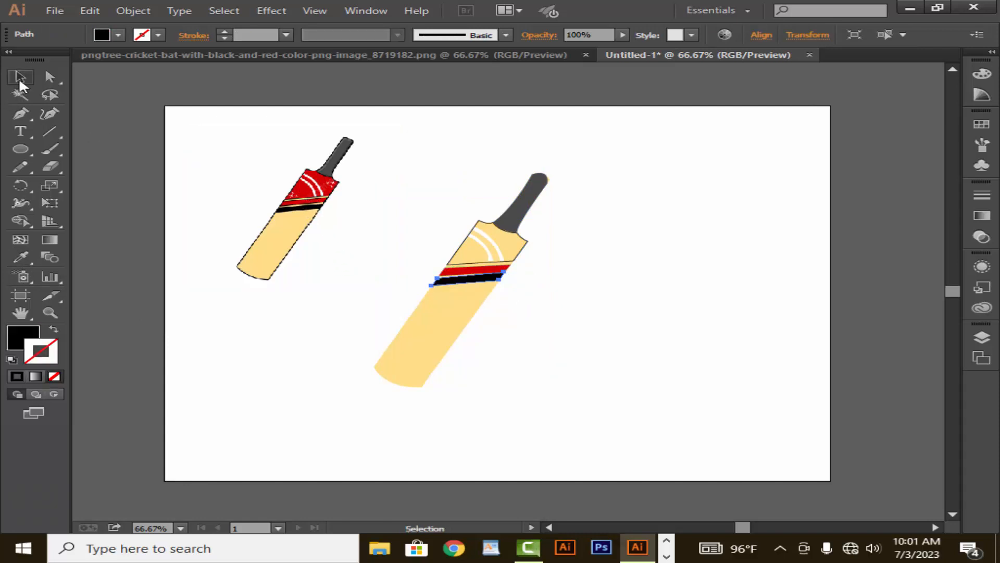
# Fill the panel at the top of the blade with the red sampled from the reference bat.
pyautogui.click(363, 388)
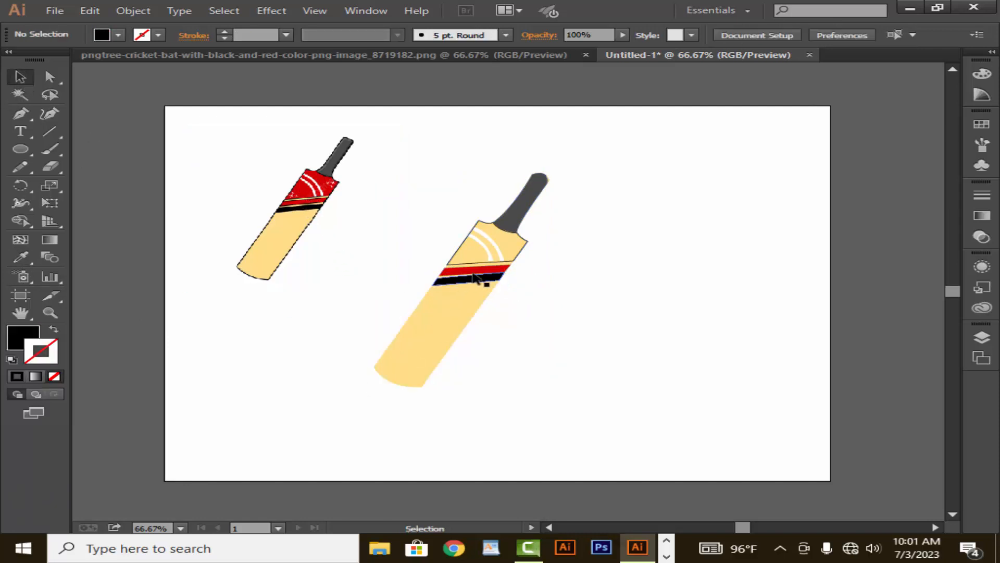
pyautogui.click(519, 260)
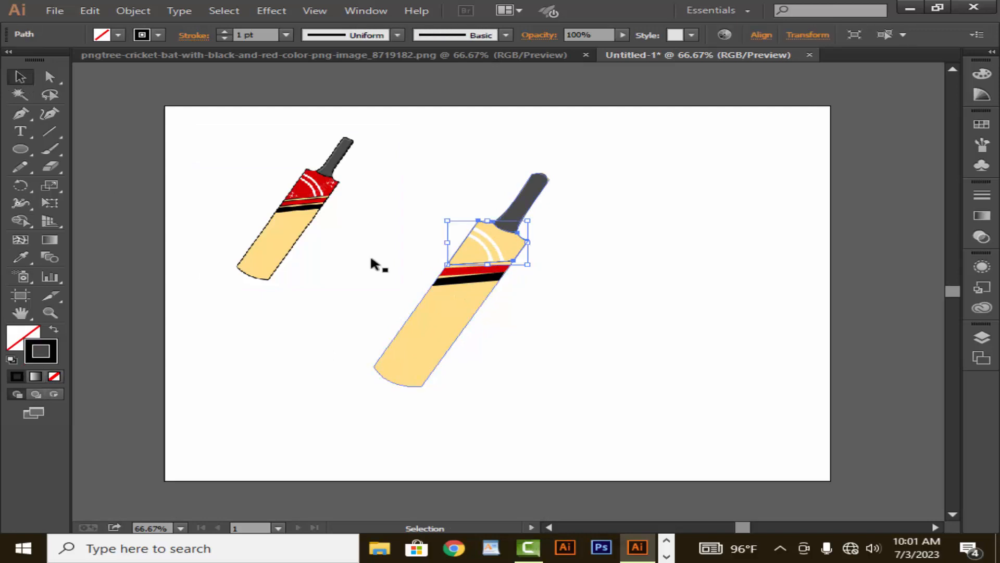
pyautogui.click(15, 256)
pyautogui.click(329, 187)
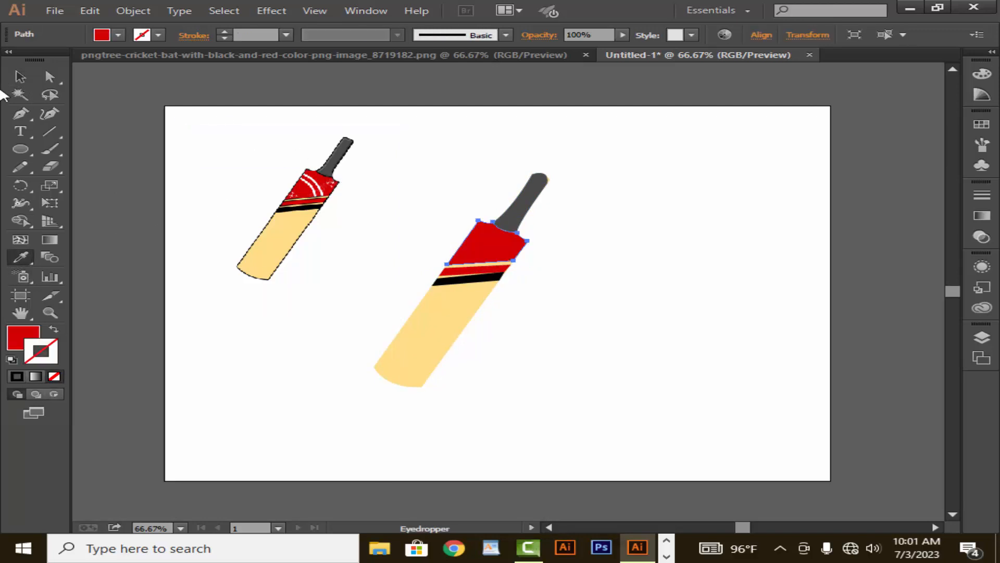
# Send the red upper panel to the back, and send the cream bat silhouette behind it.
pyautogui.click(20, 77)
pyautogui.rightClick(584, 324)
pyautogui.moveTo(677, 297)
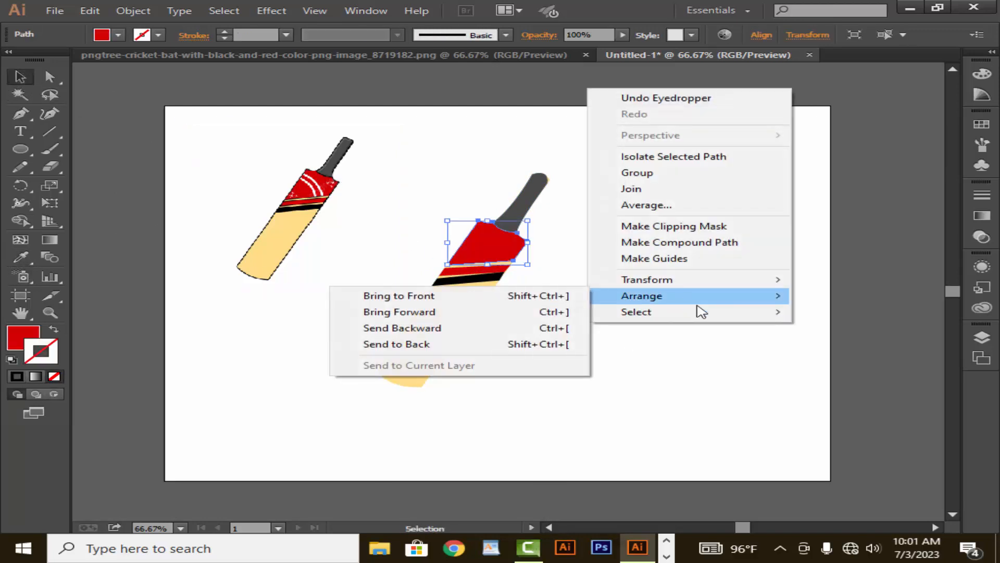
pyautogui.click(538, 343)
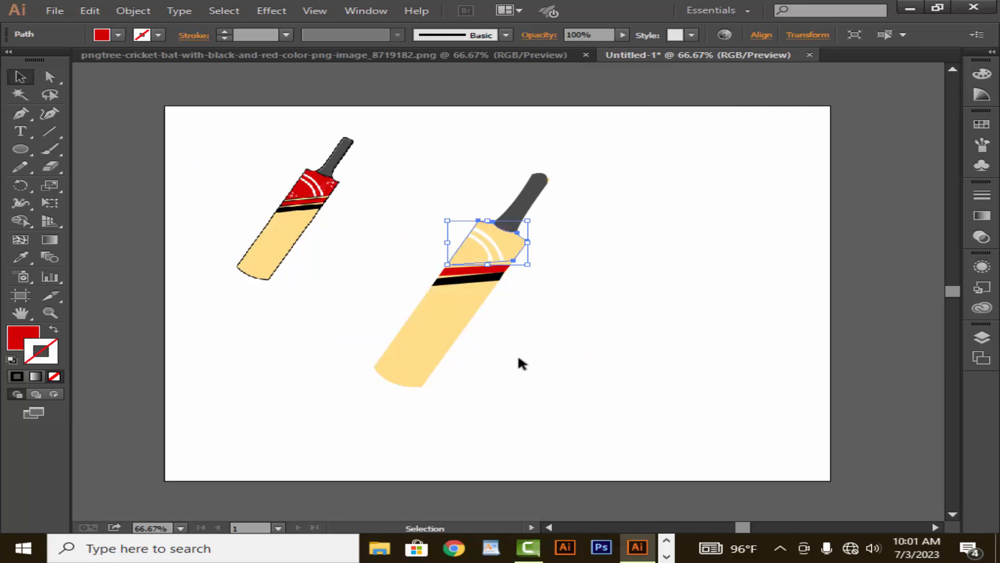
pyautogui.click(404, 340)
pyautogui.rightClick(594, 360)
pyautogui.moveTo(584, 345)
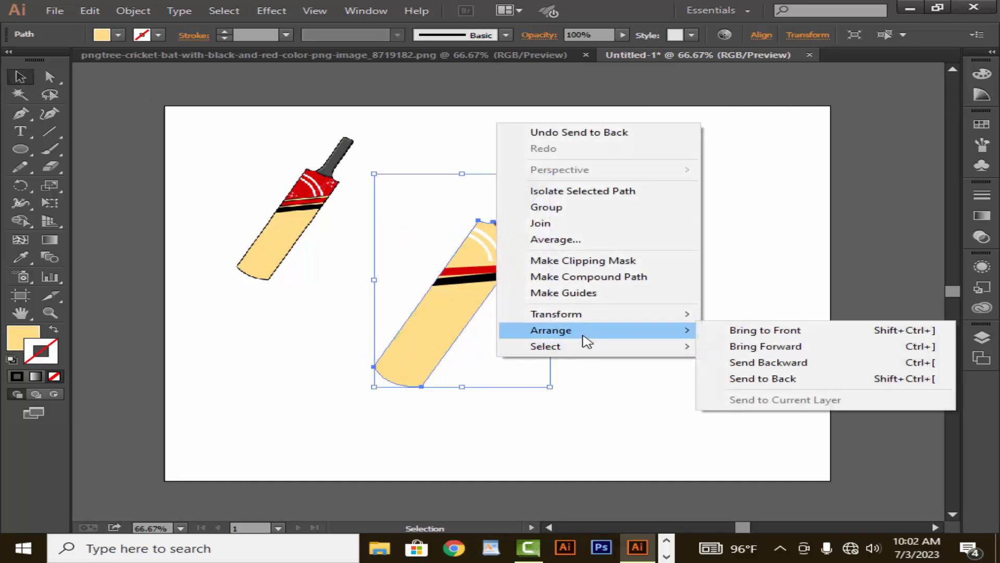
pyautogui.click(750, 379)
pyautogui.click(607, 351)
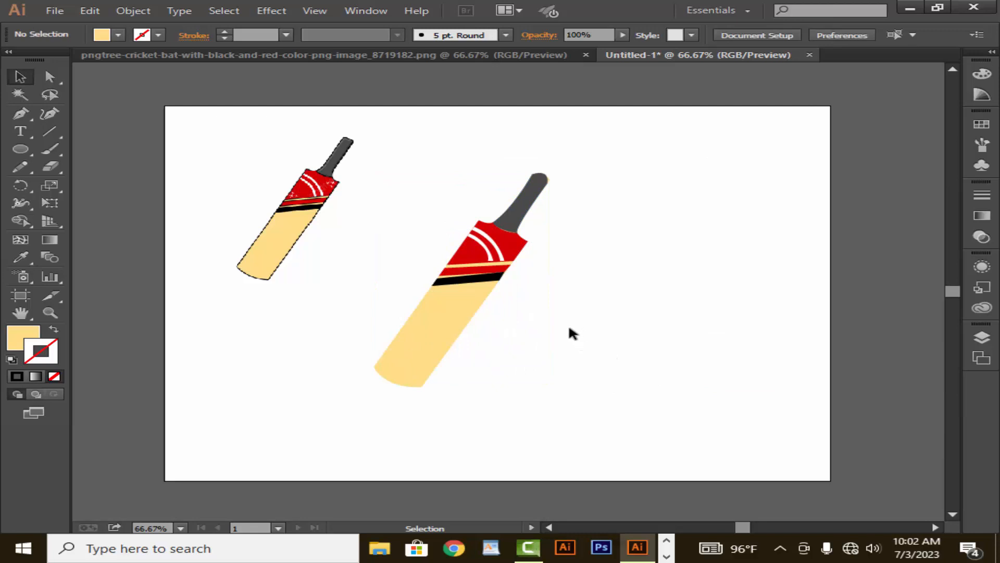
# Add a 2 pt black outline to the narrow red band across the blade.
pyautogui.click(498, 270)
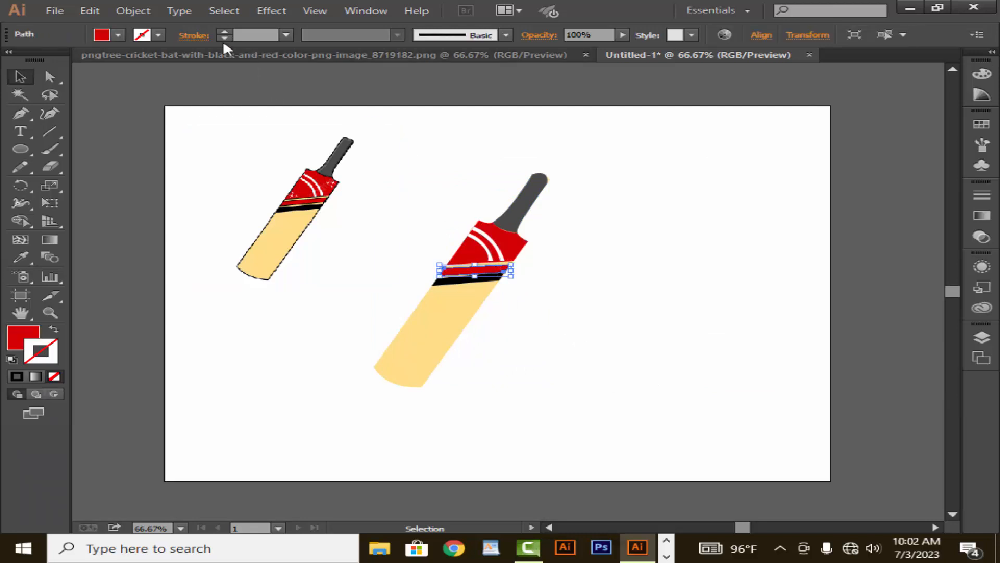
pyautogui.click(225, 32)
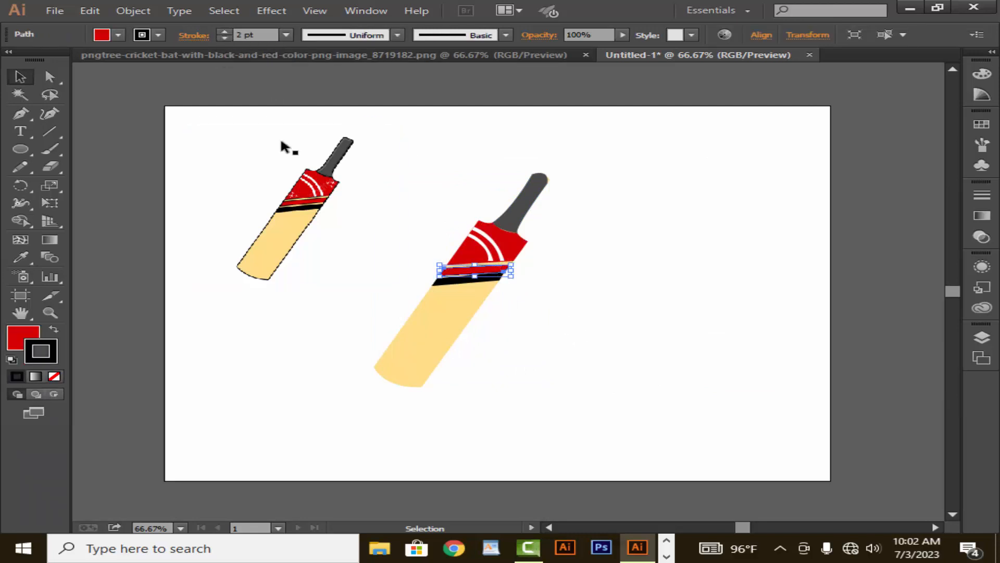
pyautogui.click(522, 300)
pyautogui.click(481, 282)
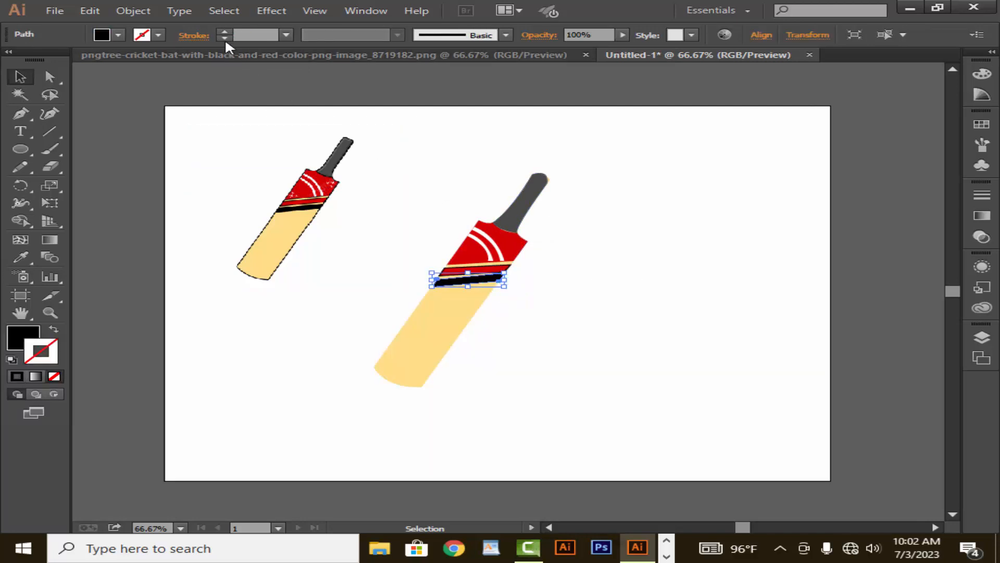
pyautogui.click(573, 141)
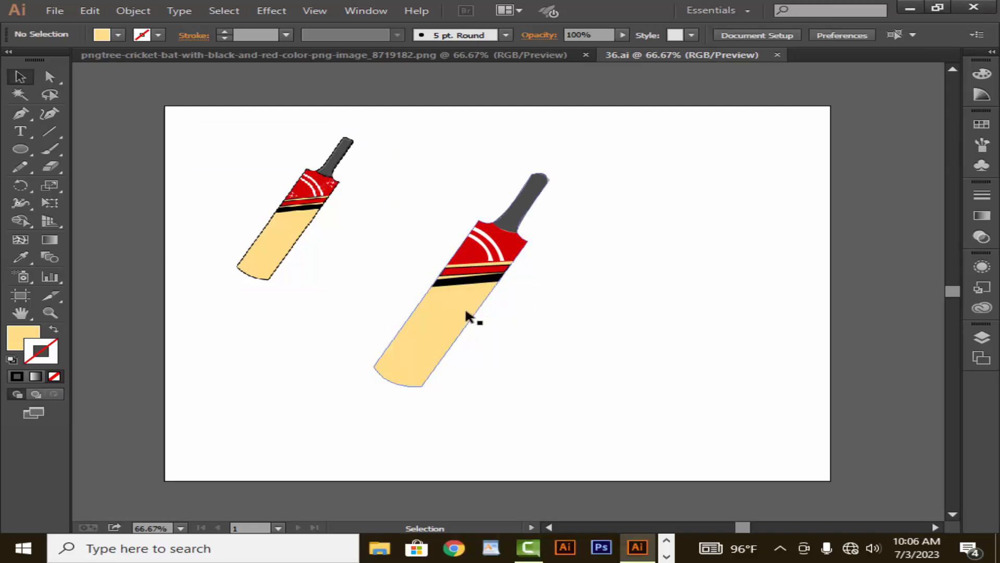
# Add a 2 pt black outline to the cream bat silhouette.
pyautogui.click(465, 307)
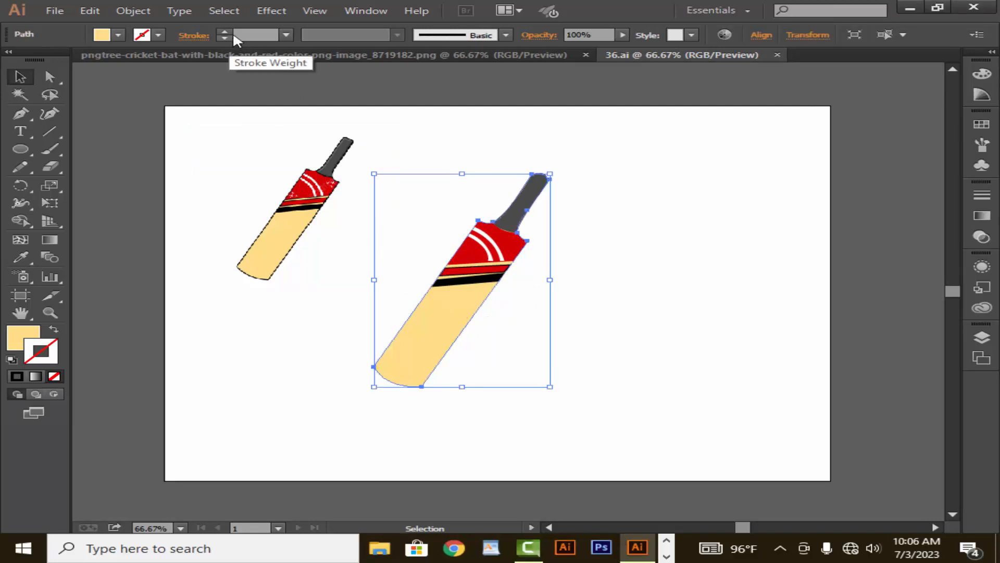
pyautogui.click(225, 32)
pyautogui.click(224, 32)
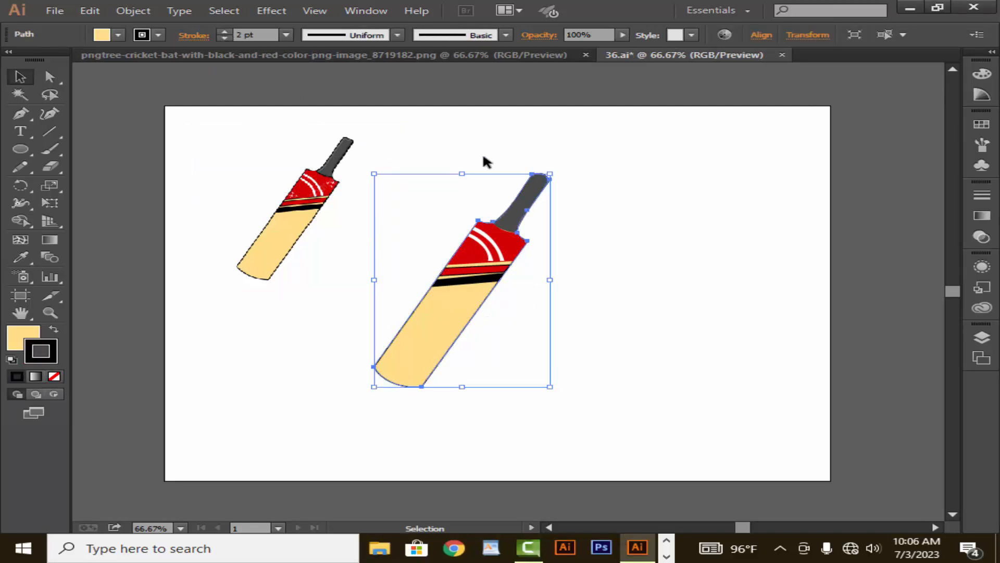
pyautogui.click(613, 164)
# Add a 1 pt black outline to the grey handle and to the upper red panel.
pyautogui.click(529, 203)
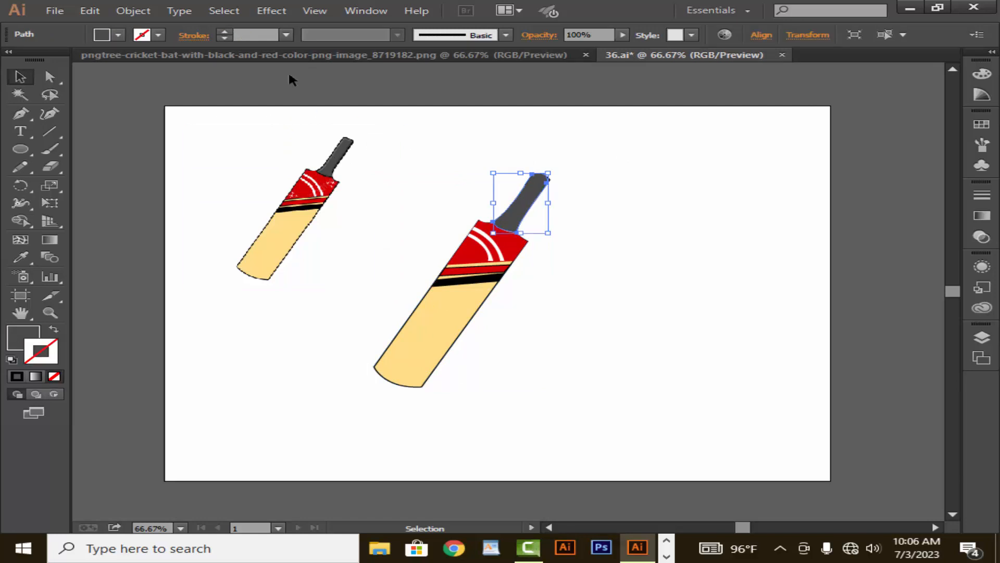
pyautogui.click(229, 32)
pyautogui.click(492, 107)
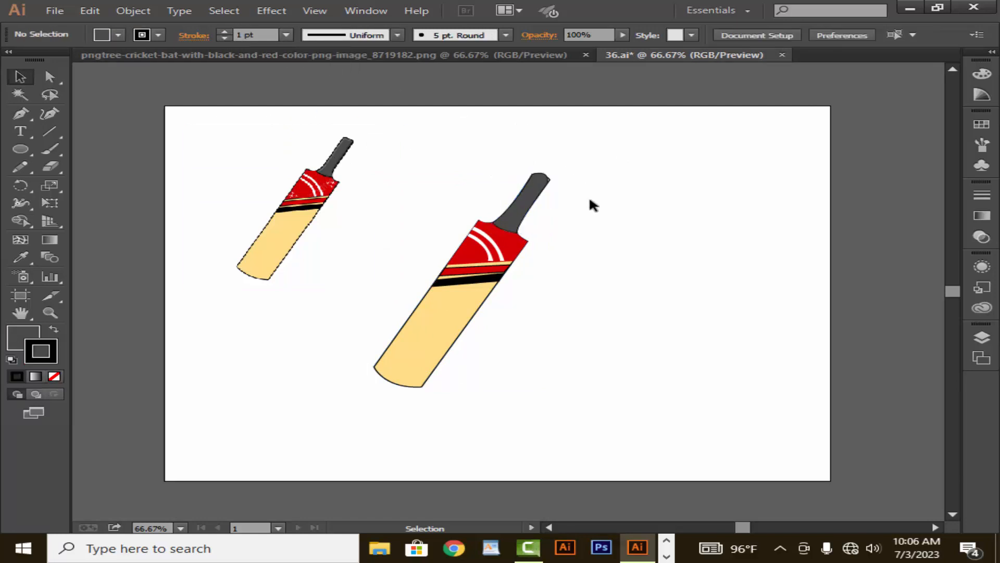
pyautogui.click(508, 249)
pyautogui.click(223, 31)
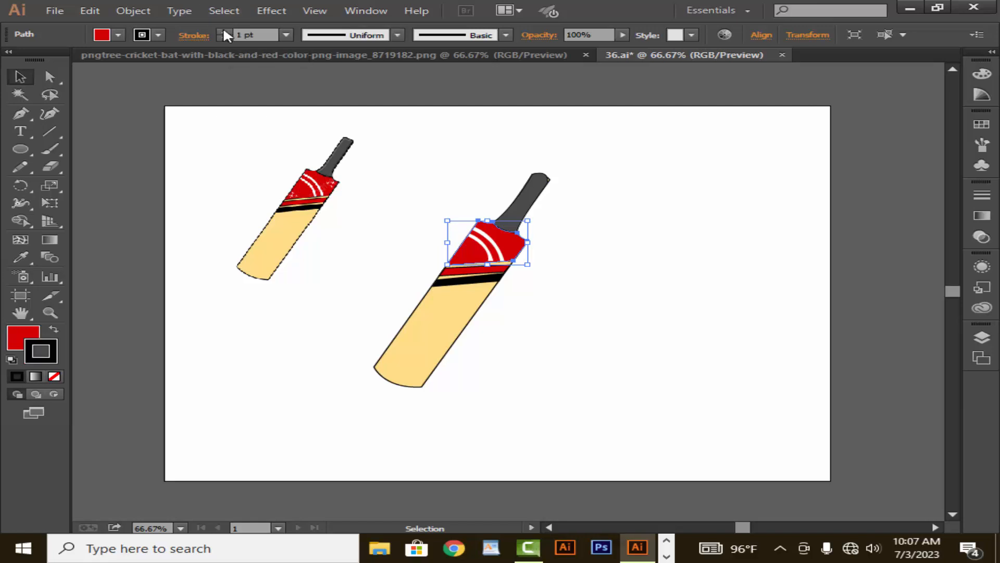
pyautogui.click(410, 139)
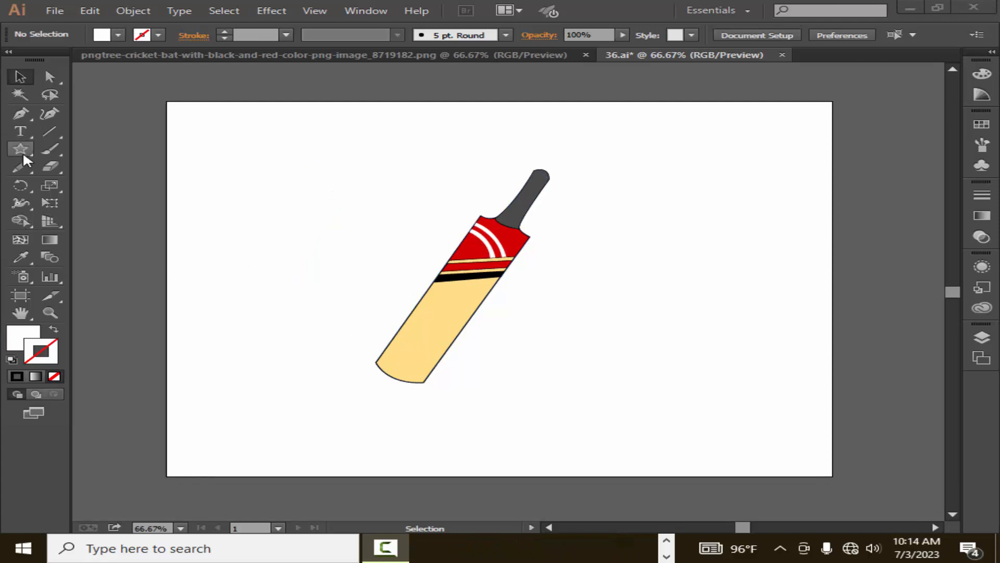
# Draw a small white star on the upper red panel, to the right of the curved stripes.
pyautogui.click(22, 151)
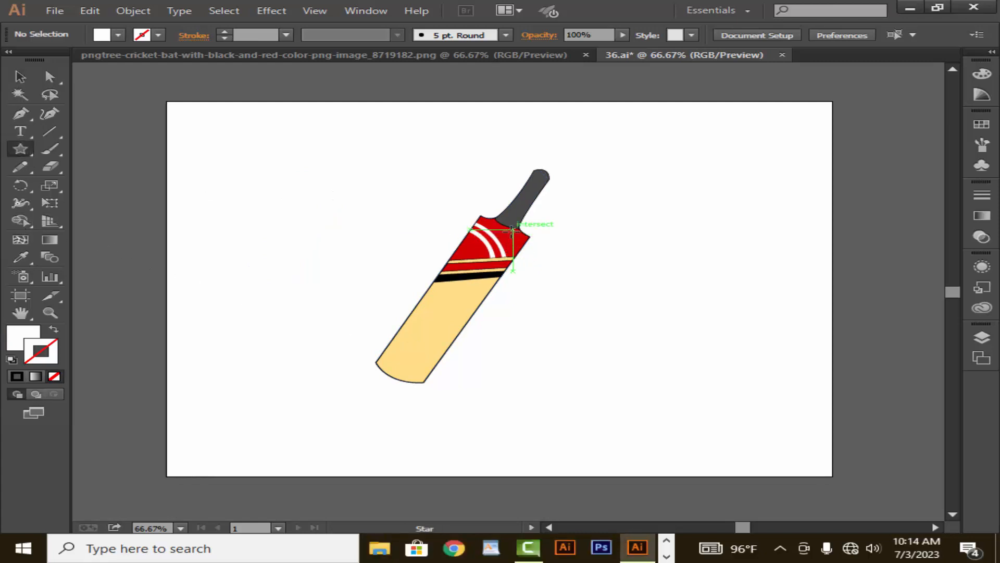
pyautogui.moveTo(512, 229); pyautogui.dragTo(517, 239)
pyautogui.click(21, 77)
pyautogui.click(245, 190)
pyautogui.click(577, 238)
pyautogui.click(560, 249)
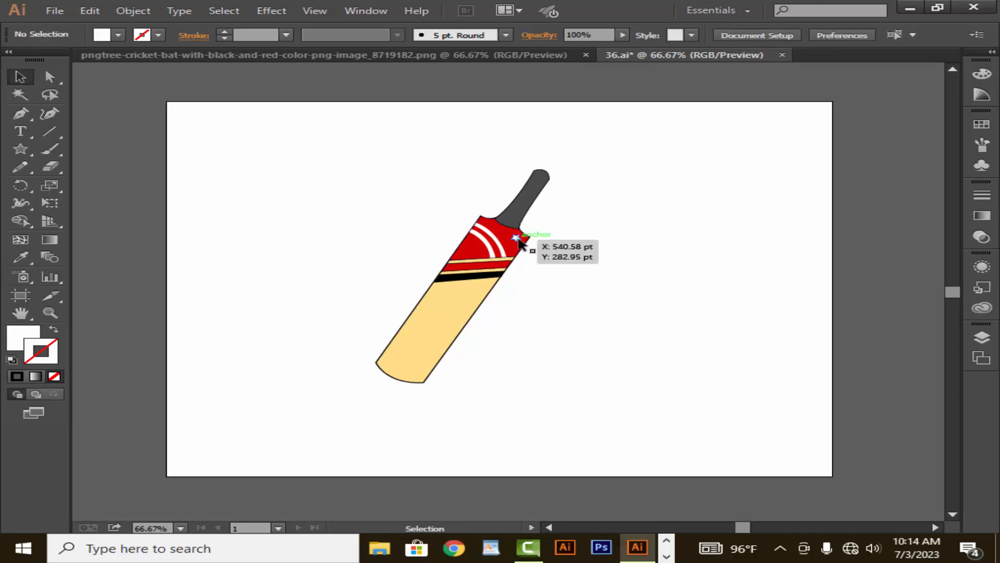
# Copy the white star around the red panel, making three stars left of the curved stripes and two right of them.
pyautogui.moveTo(517, 242); pyautogui.dragTo(464, 258)
pyautogui.click(556, 289)
pyautogui.click(617, 305)
pyautogui.click(526, 297)
pyautogui.click(568, 347)
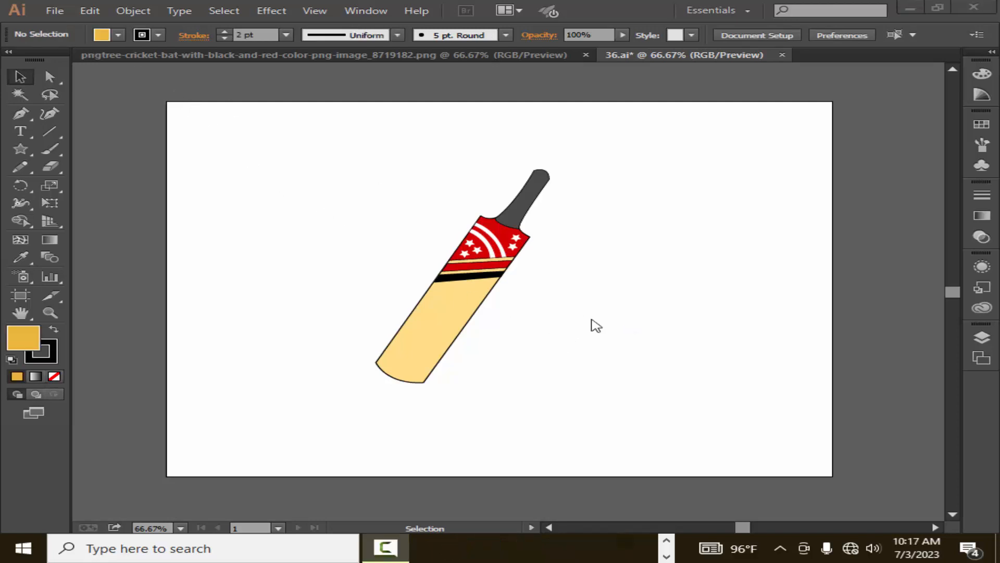
# Draw a circle for the ball to the right of the lower blade and fill it with dark brown #472404.
pyautogui.moveTo(27, 152); pyautogui.dragTo(107, 183)
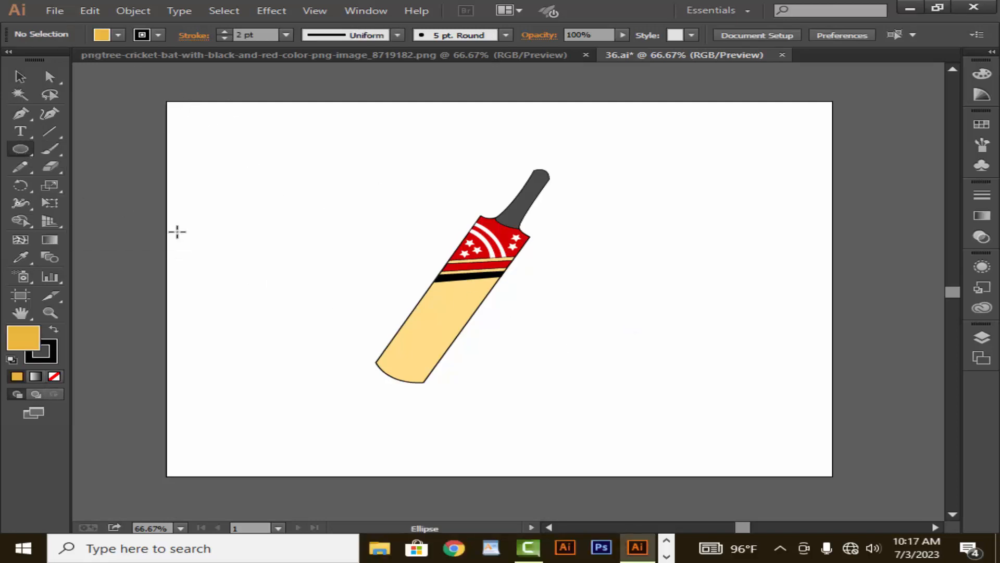
pyautogui.moveTo(518, 321); pyautogui.dragTo(560, 363)
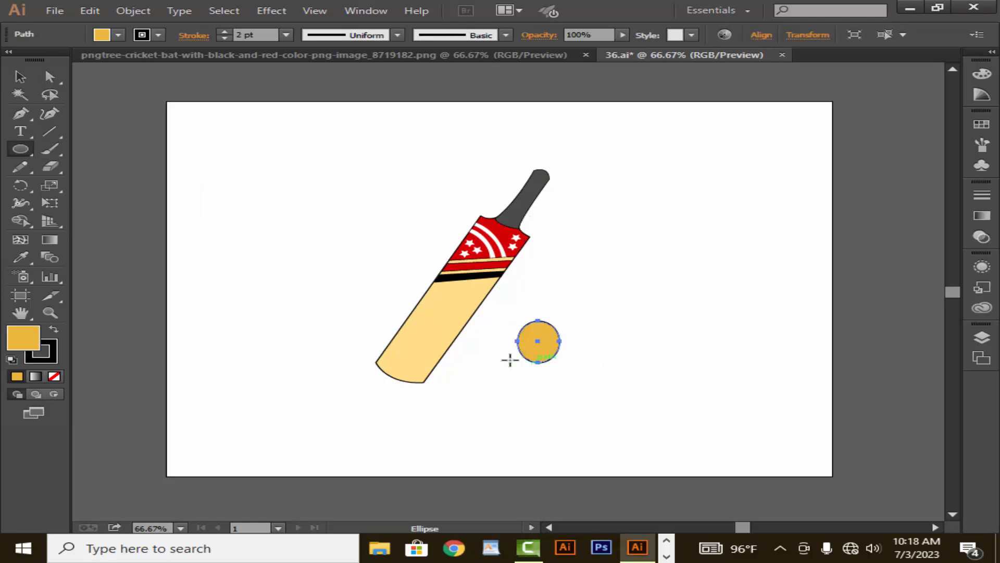
pyautogui.doubleClick(31, 338)
pyautogui.click(521, 346)
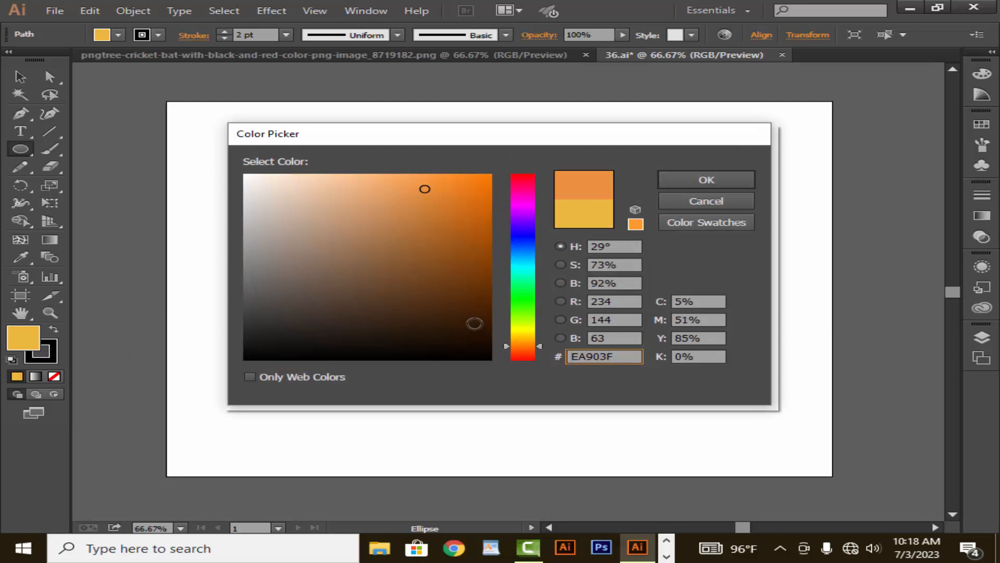
pyautogui.moveTo(473, 321)
pyautogui.mouseDown()
pyautogui.moveTo(465, 317)
pyautogui.moveTo(476, 309)
pyautogui.mouseUp()
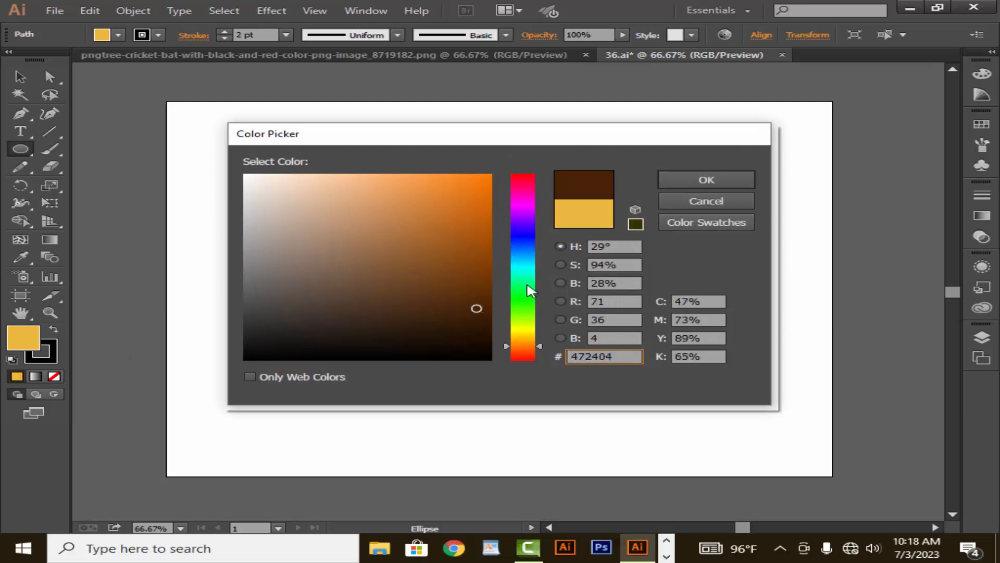
pyautogui.click(733, 186)
pyautogui.click(18, 76)
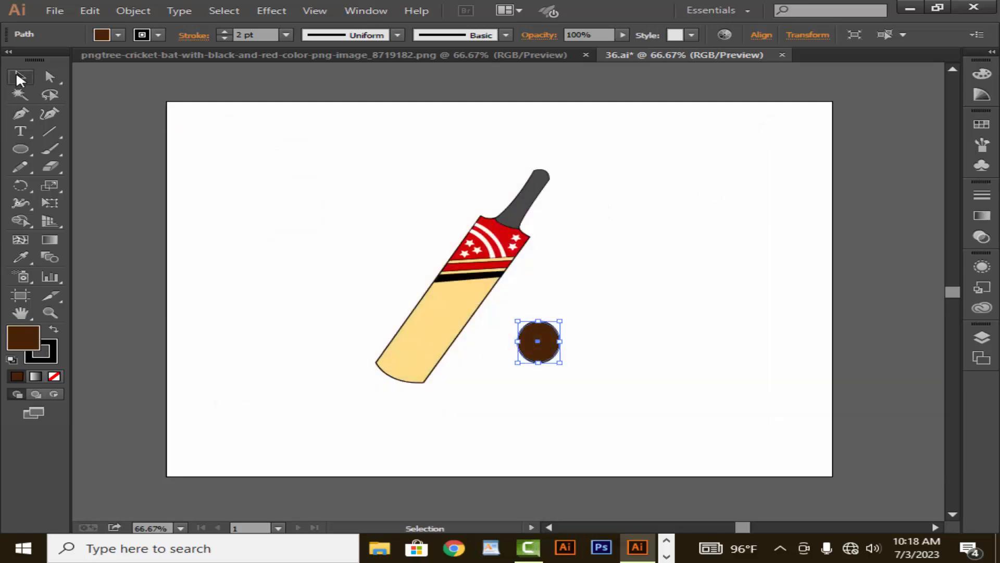
pyautogui.click(214, 196)
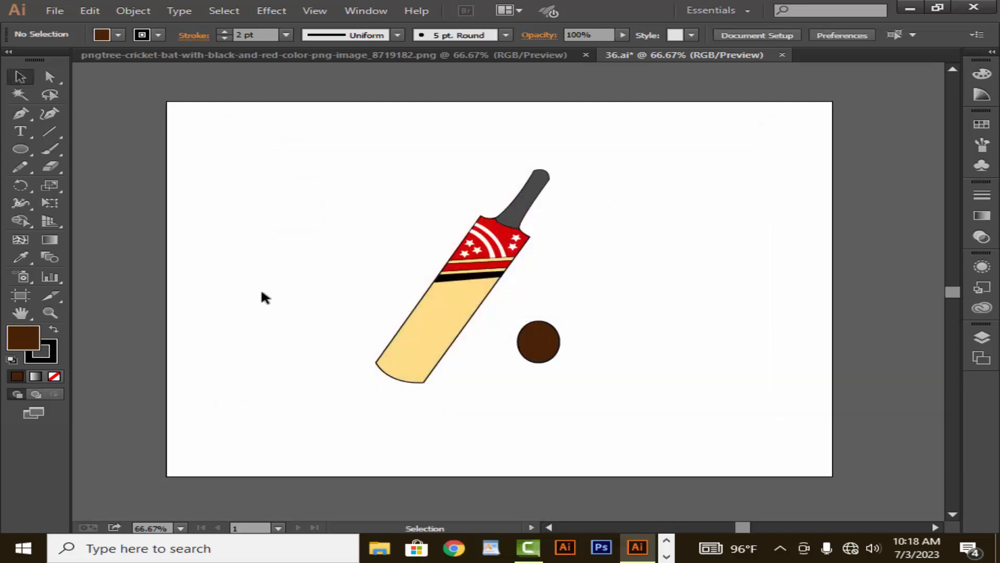
# Draw a closed, upward-curving seam band across the middle of the brown ball with the Pen tool.
pyautogui.press('z')
pyautogui.click(545, 363)
pyautogui.click(516, 281)
pyautogui.click(514, 277)
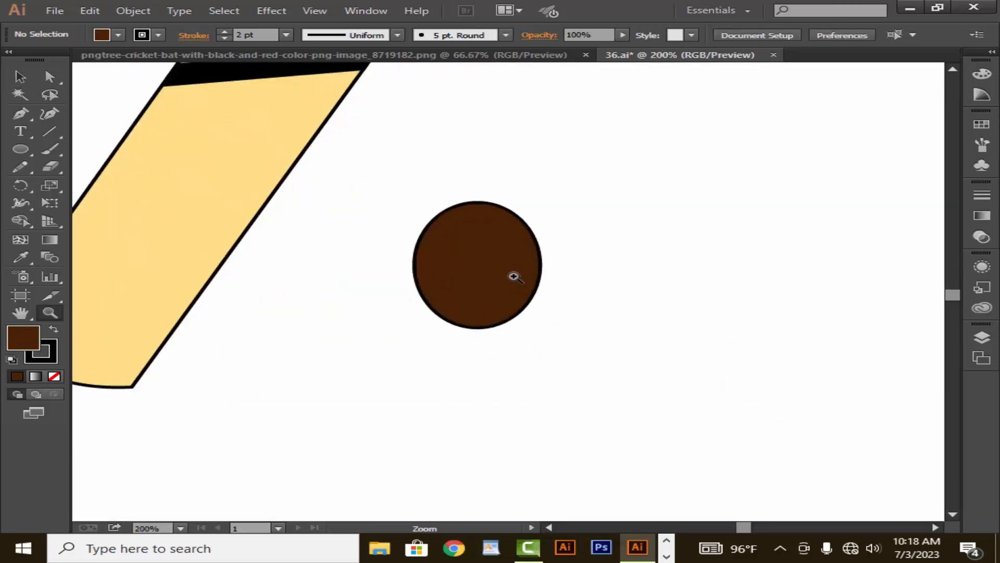
pyautogui.moveTo(511, 275); pyautogui.dragTo(507, 335)
pyautogui.click(19, 119)
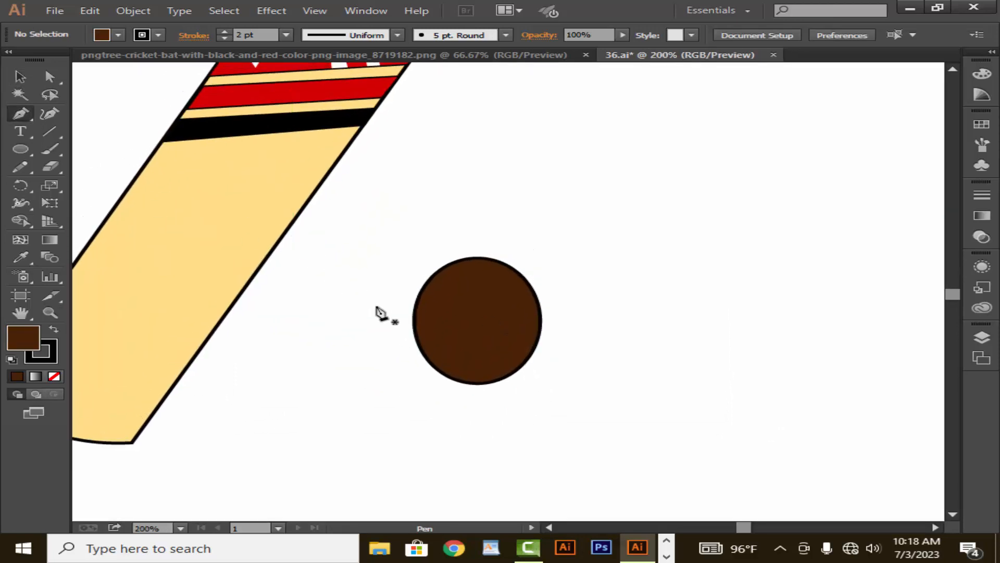
pyautogui.click(414, 324)
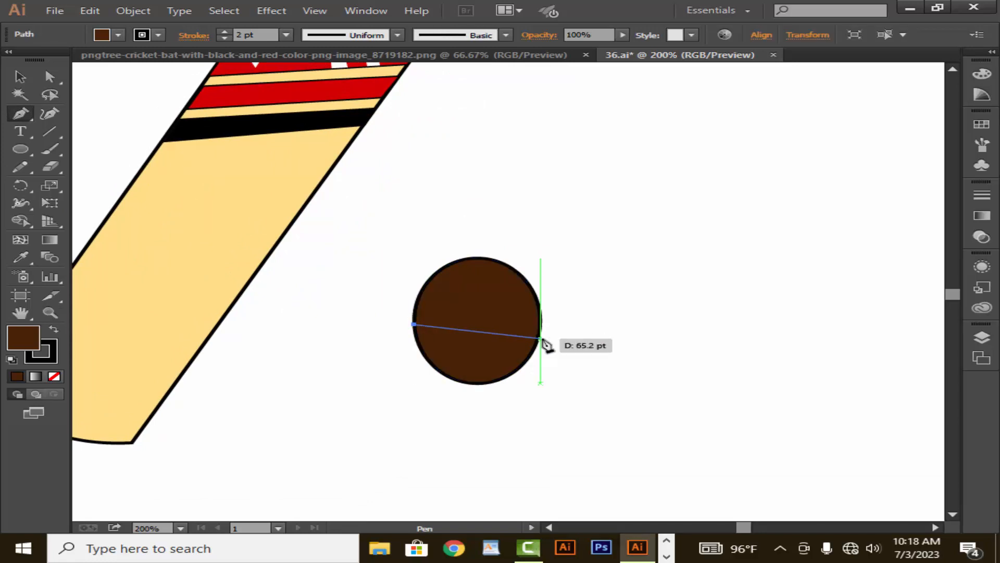
pyautogui.moveTo(540, 332); pyautogui.dragTo(585, 370)
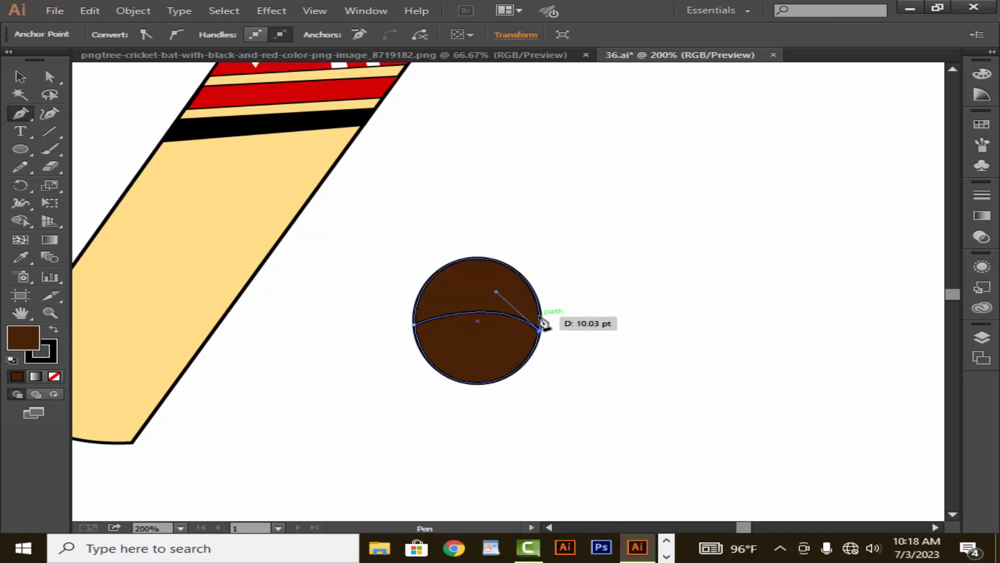
pyautogui.click(540, 316)
pyautogui.moveTo(414, 316); pyautogui.dragTo(347, 352)
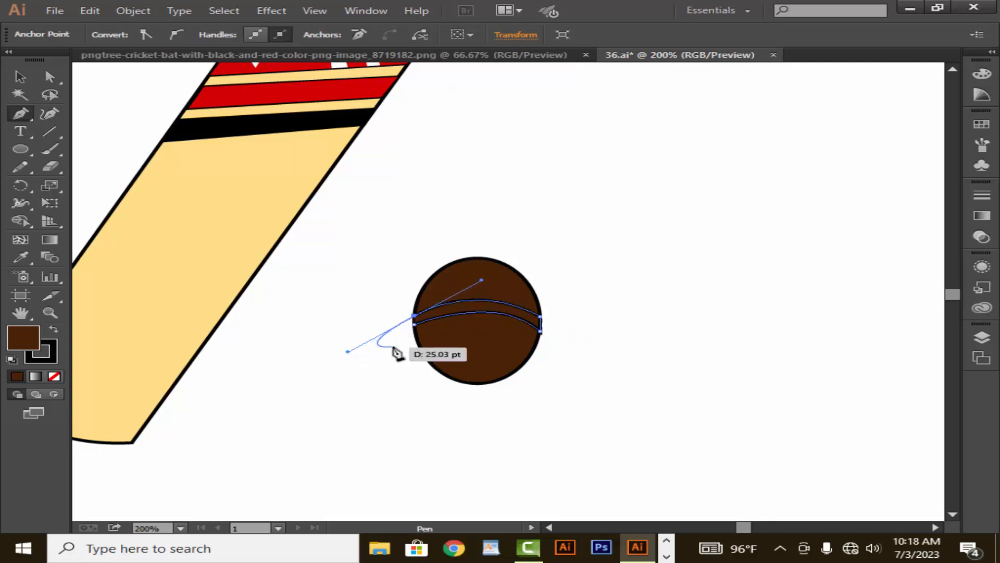
pyautogui.click(414, 324)
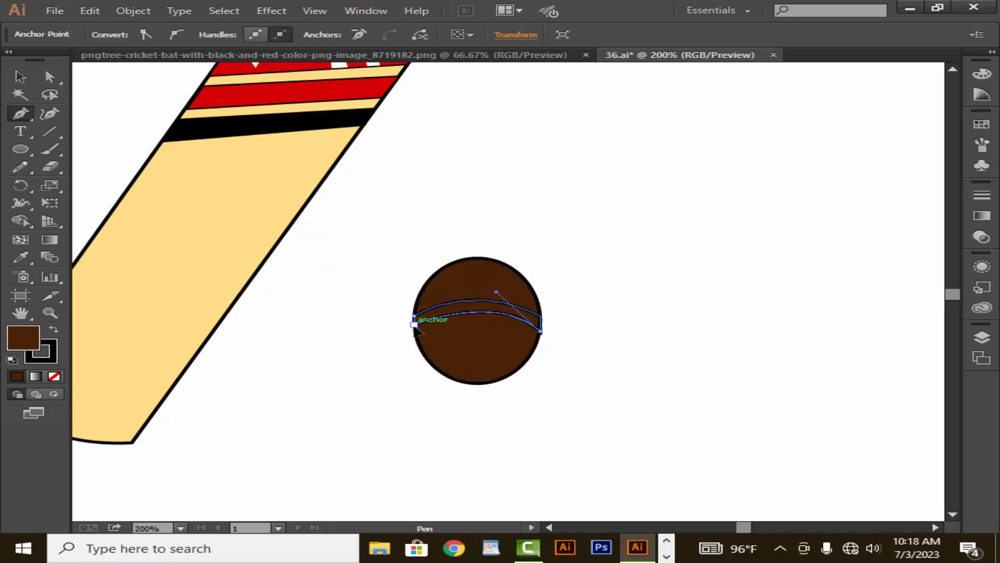
# Fill the ball's curved seam band with white and select the band.
pyautogui.doubleClick(35, 327)
pyautogui.moveTo(246, 240)
pyautogui.mouseDown()
pyautogui.moveTo(257, 185)
pyautogui.moveTo(243, 173)
pyautogui.mouseUp()
pyautogui.click(719, 179)
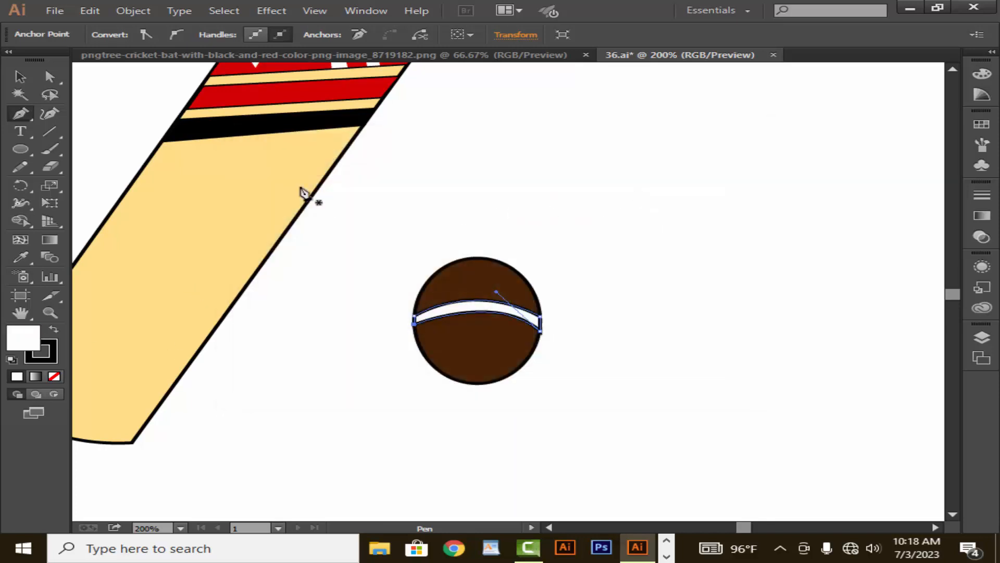
pyautogui.click(22, 73)
pyautogui.click(509, 223)
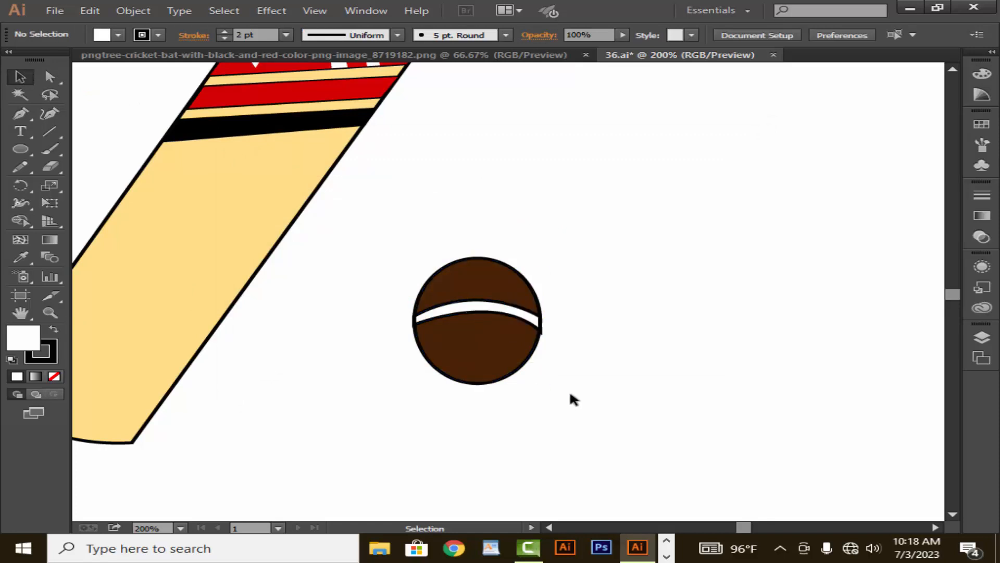
pyautogui.click(519, 319)
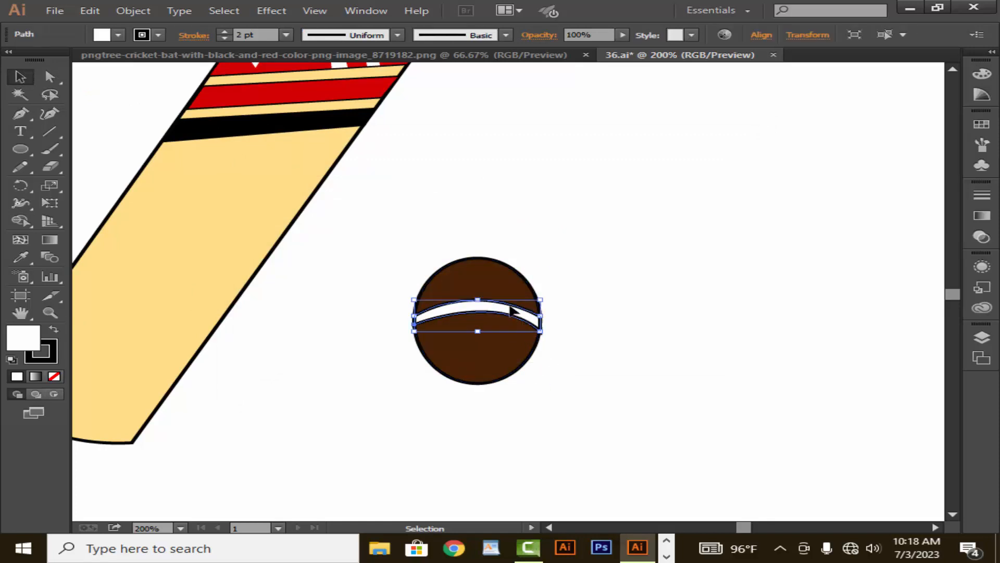
# Remove the outline from the ball's white seam band.
pyautogui.click(227, 37)
pyautogui.click(227, 37)
pyautogui.click(650, 188)
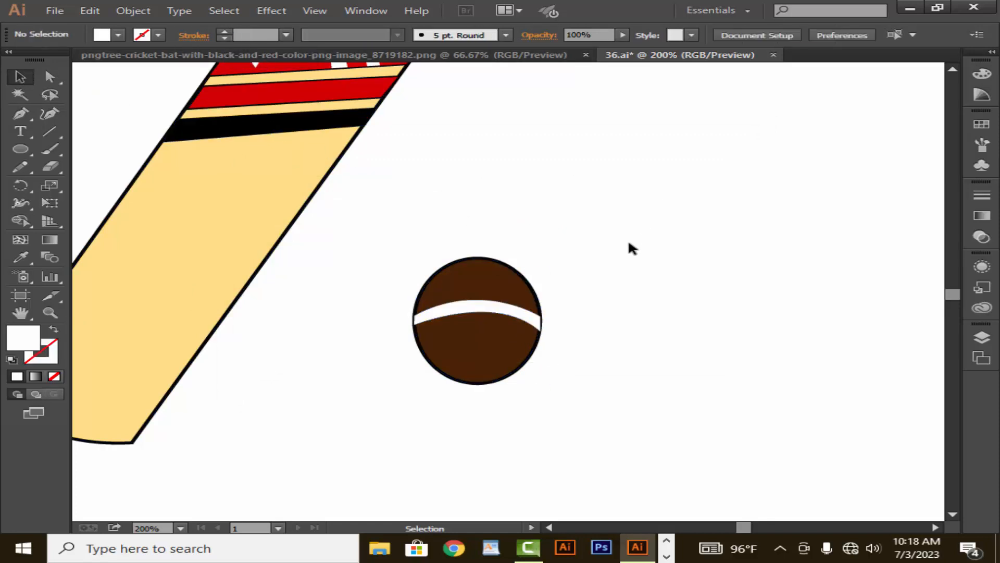
# Move the left corner anchors of the white seam band inward to the inner edge of the ball's outline.
pyautogui.press('z')
pyautogui.click(456, 320)
pyautogui.click(459, 292)
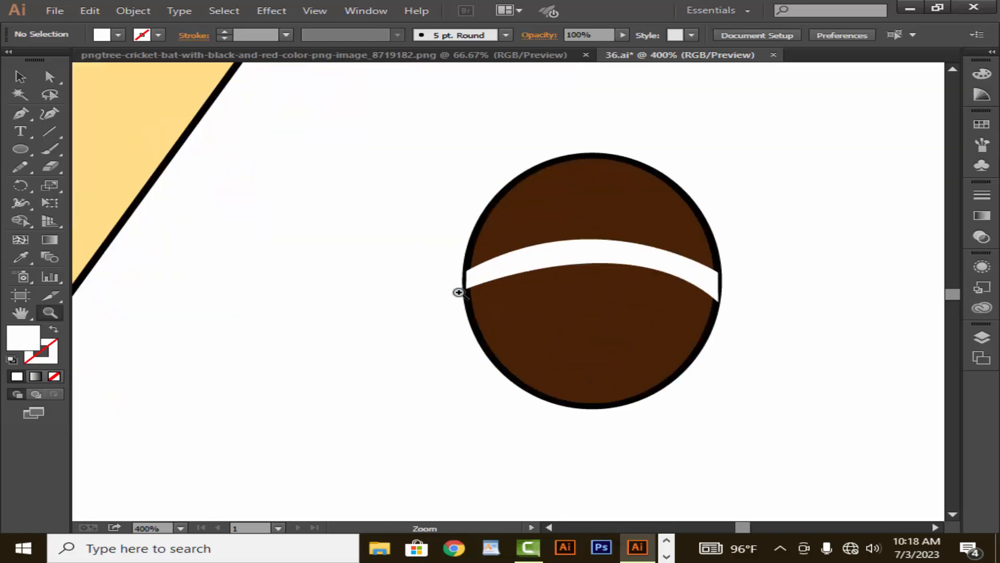
pyautogui.click(506, 293)
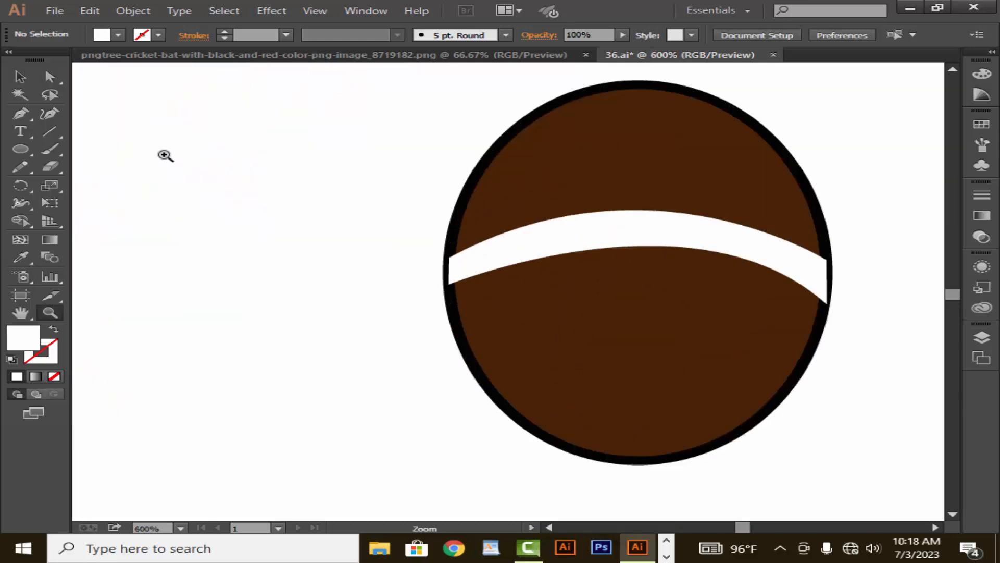
pyautogui.click(442, 241)
pyautogui.click(50, 77)
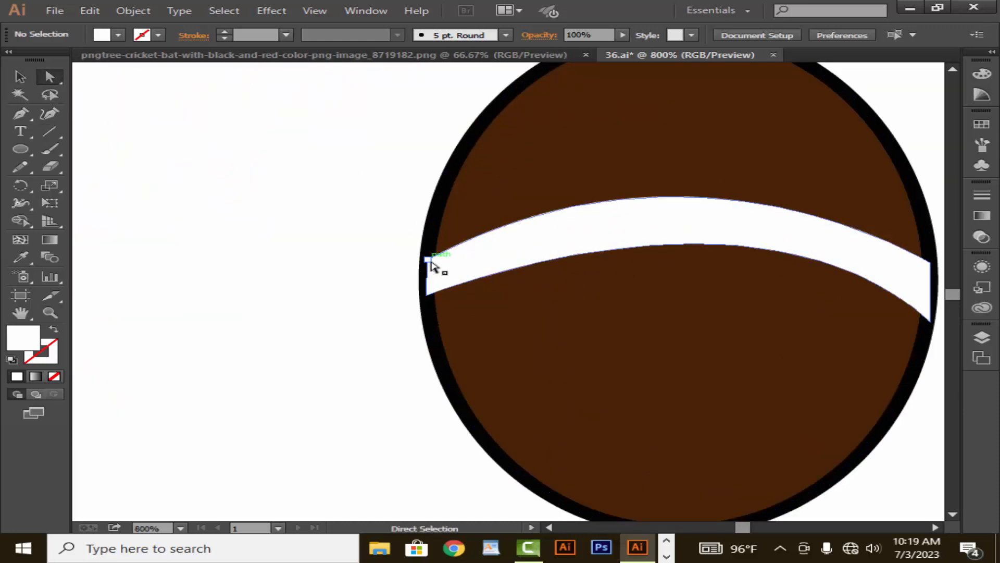
pyautogui.moveTo(430, 263); pyautogui.dragTo(432, 294)
# Pull the right corner anchors of the white seam band inward to the inner edge of the ball's outline.
pyautogui.press('space')
pyautogui.moveTo(536, 330); pyautogui.dragTo(301, 336)
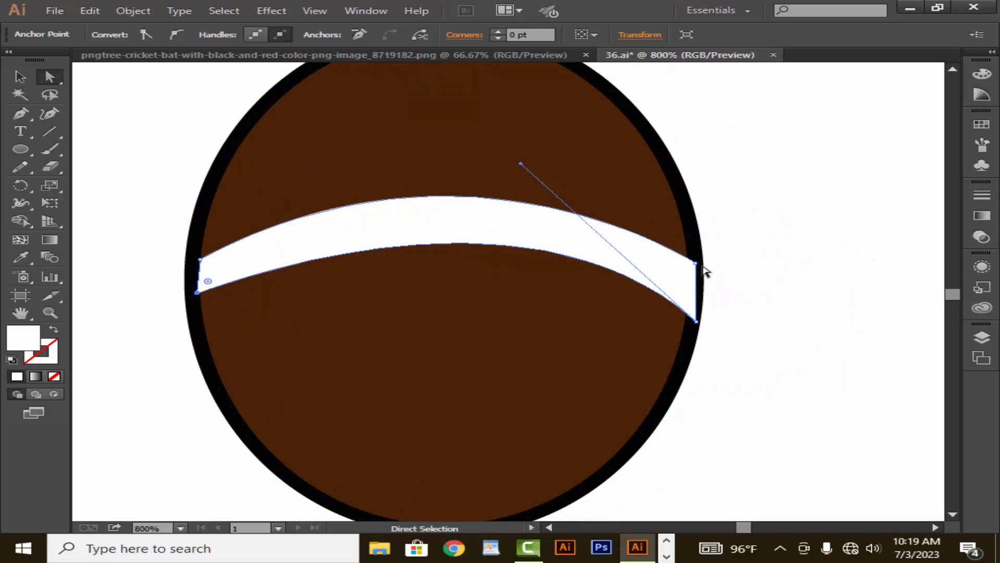
pyautogui.moveTo(699, 266); pyautogui.dragTo(690, 266)
pyautogui.moveTo(697, 322); pyautogui.dragTo(691, 323)
pyautogui.click(727, 320)
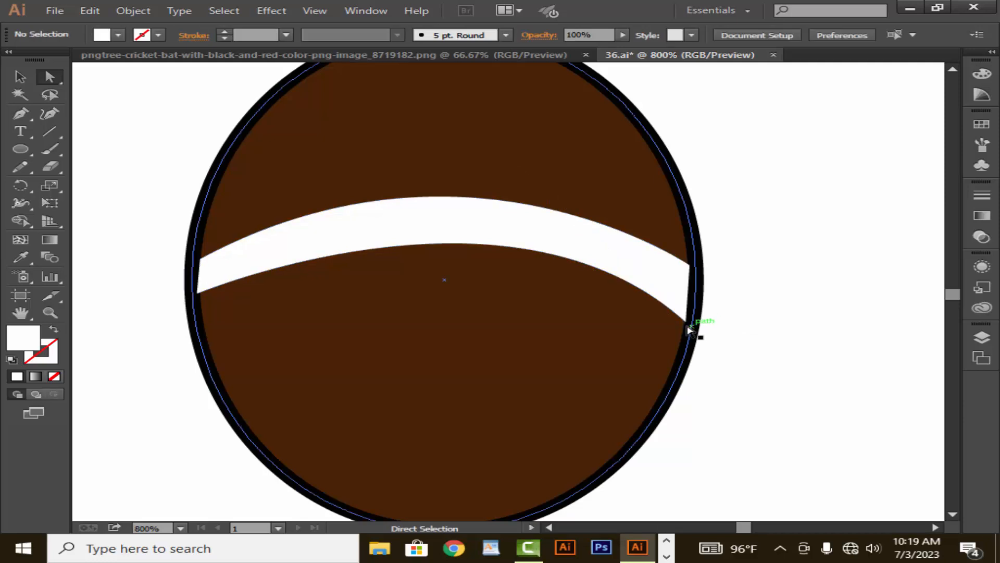
pyautogui.press('z')
pyautogui.click(688, 329)
pyautogui.click(50, 76)
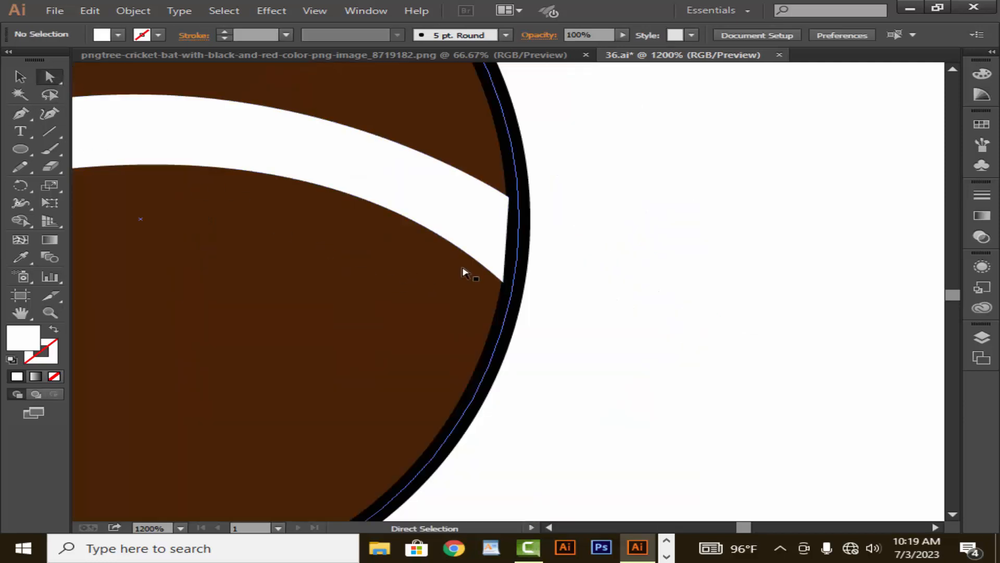
pyautogui.moveTo(501, 282); pyautogui.dragTo(510, 286)
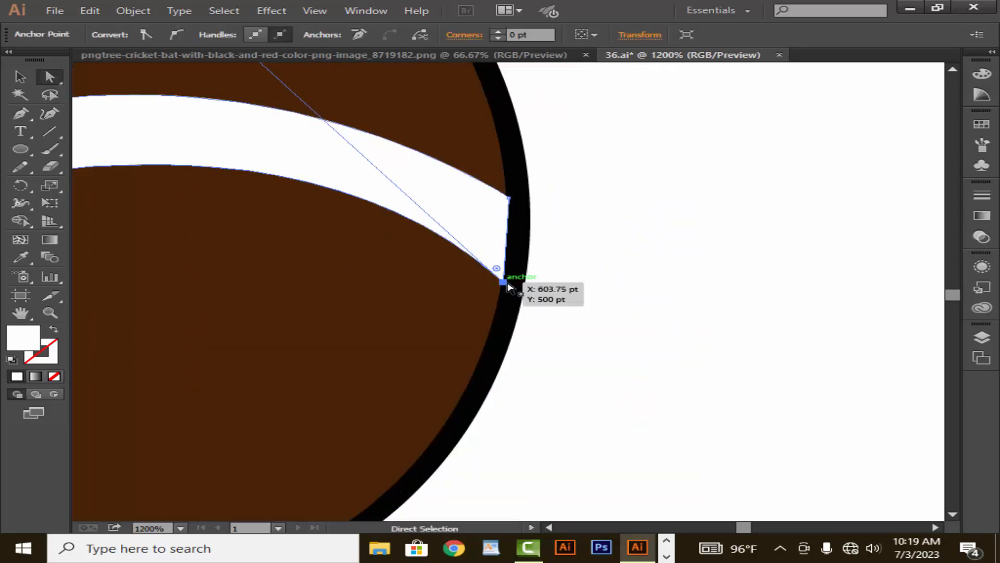
pyautogui.click(594, 319)
# Nudge the seam band's lower-left anchor slightly inward and down against the ball's outline.
pyautogui.moveTo(395, 293); pyautogui.dragTo(808, 360)
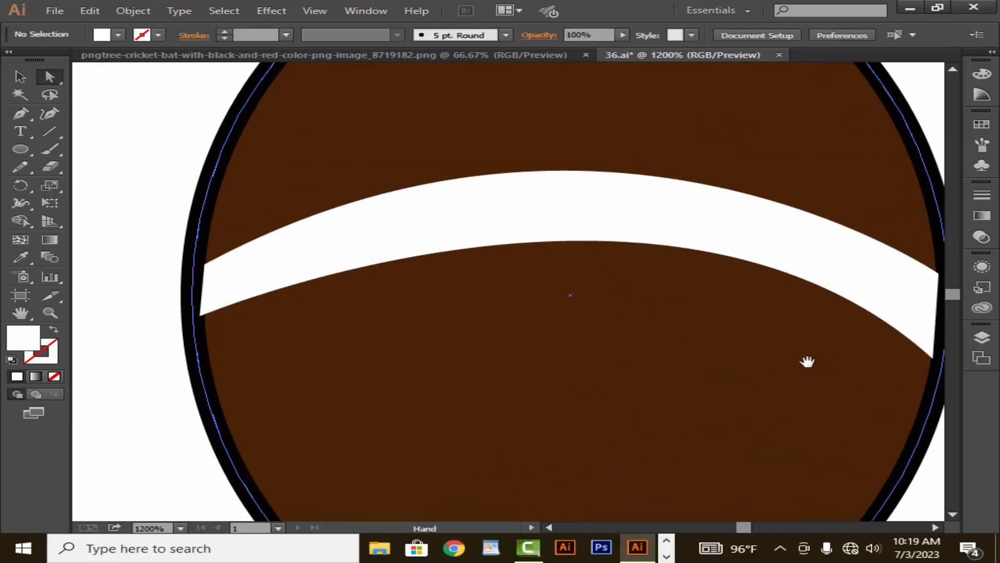
pyautogui.click(201, 316)
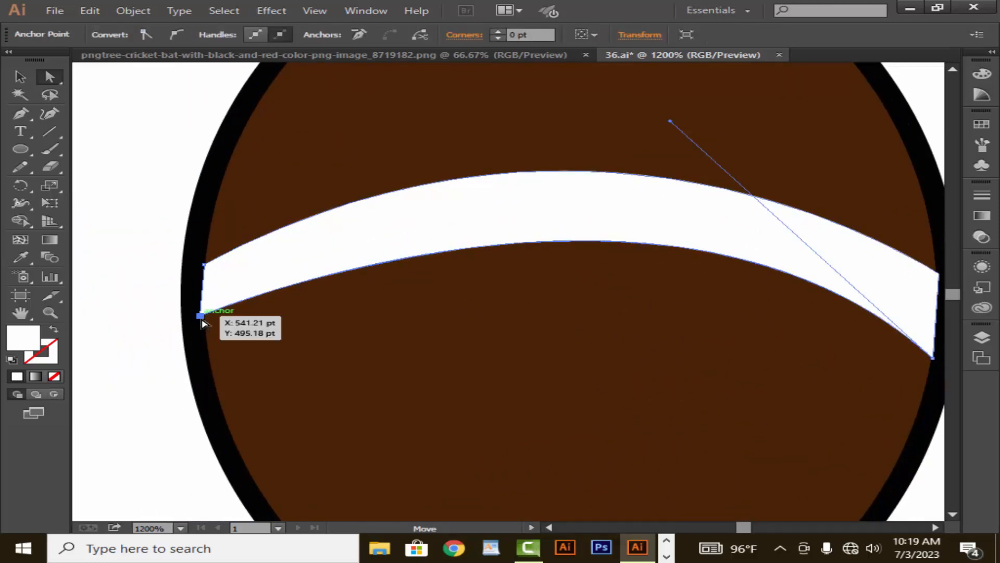
pyautogui.moveTo(207, 320); pyautogui.dragTo(206, 324)
pyautogui.click(339, 362)
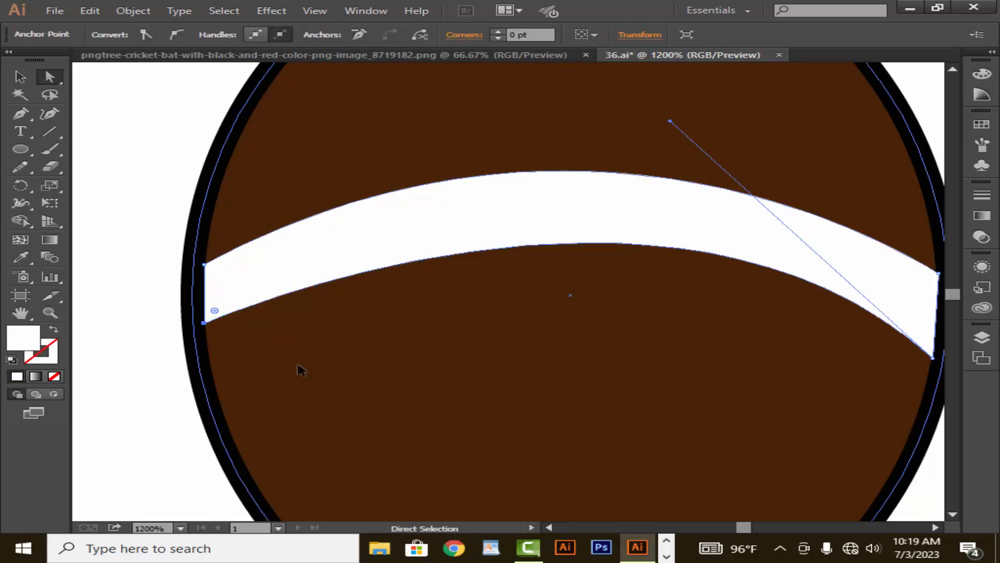
pyautogui.click(419, 379)
# Group the brown ball circle with its white seam band.
pyautogui.press('z')
pyautogui.keyDown('alt'); pyautogui.click(402, 354); pyautogui.keyUp('alt')
pyautogui.keyDown('alt'); pyautogui.click(402, 353); pyautogui.keyUp('alt')
pyautogui.keyDown('alt'); pyautogui.click(402, 351); pyautogui.keyUp('alt')
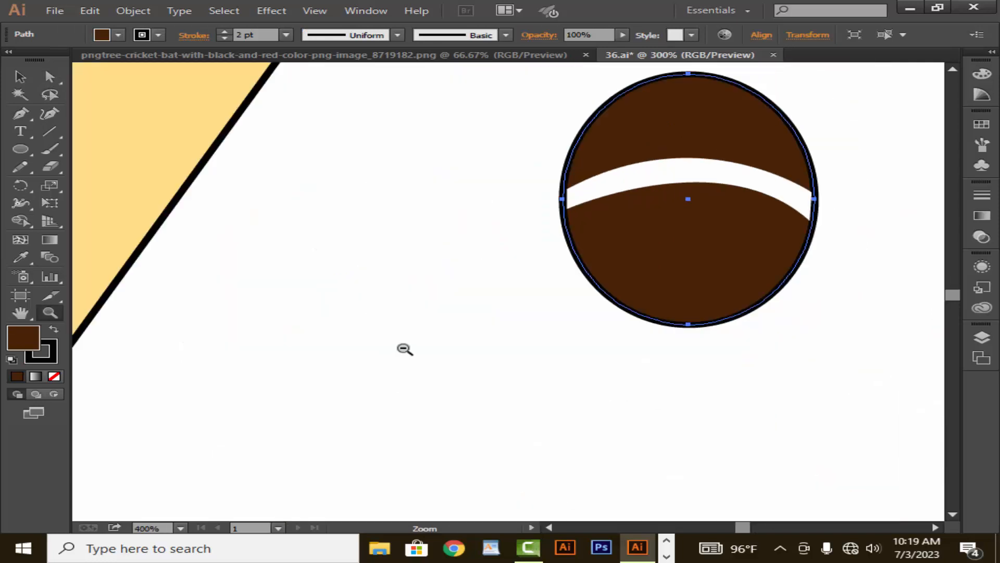
pyautogui.keyDown('alt'); pyautogui.click(403, 351); pyautogui.keyUp('alt')
pyautogui.moveTo(724, 272); pyautogui.dragTo(496, 336)
pyautogui.keyDown('alt'); pyautogui.click(520, 317); pyautogui.keyUp('alt')
pyautogui.keyDown('alt'); pyautogui.click(520, 317); pyautogui.keyUp('alt')
pyautogui.keyDown('alt'); pyautogui.click(521, 318); pyautogui.keyUp('alt')
pyautogui.moveTo(498, 268); pyautogui.dragTo(488, 428)
pyautogui.keyDown('alt'); pyautogui.click(488, 357); pyautogui.keyUp('alt')
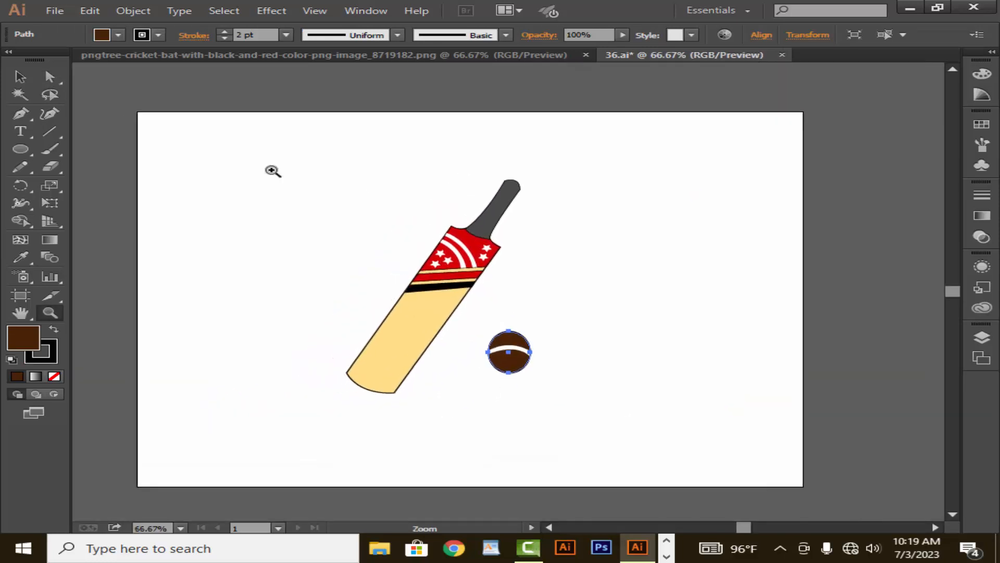
pyautogui.click(22, 79)
pyautogui.click(453, 322)
pyautogui.press('F6')
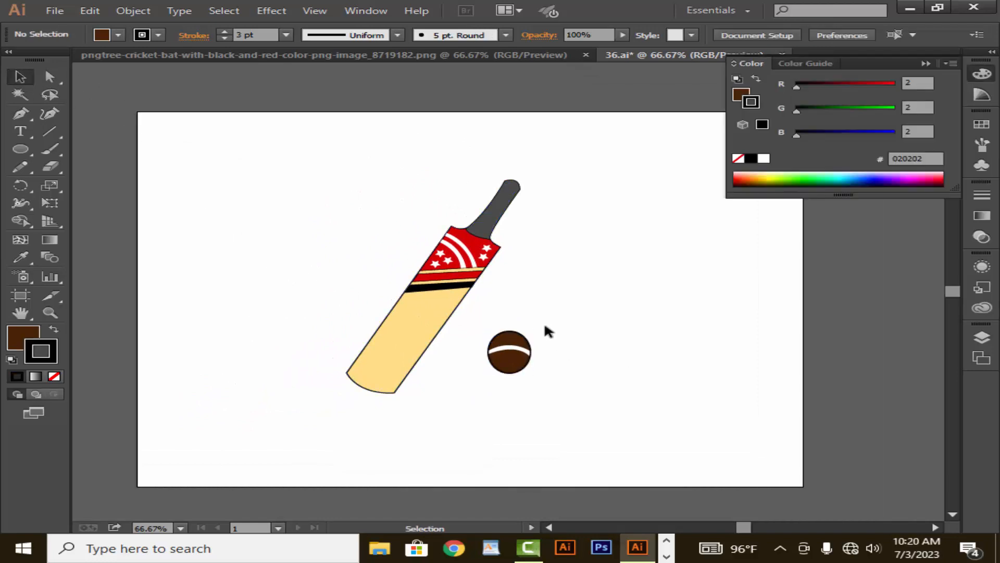
pyautogui.moveTo(556, 385); pyautogui.dragTo(557, 361)
pyautogui.rightClick(558, 361)
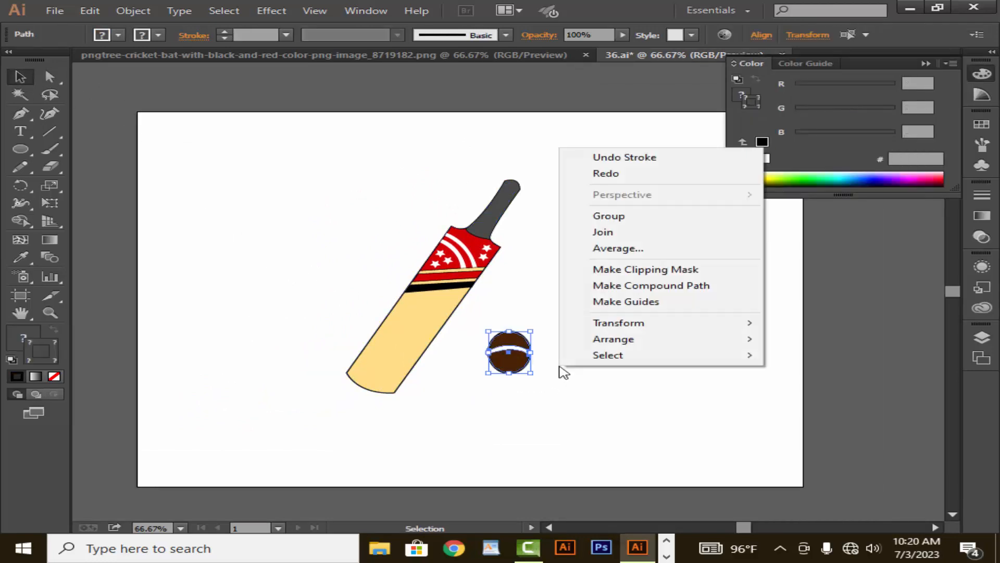
pyautogui.click(609, 216)
pyautogui.click(627, 324)
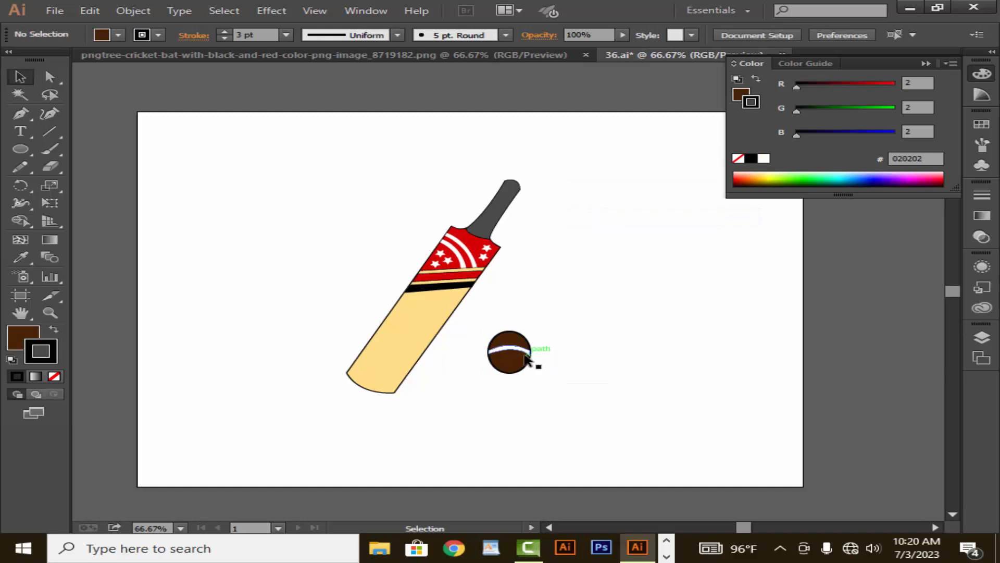
# Move the grouped ball down and left, close beside the bat's lower blade end.
pyautogui.moveTo(529, 360); pyautogui.dragTo(460, 390)
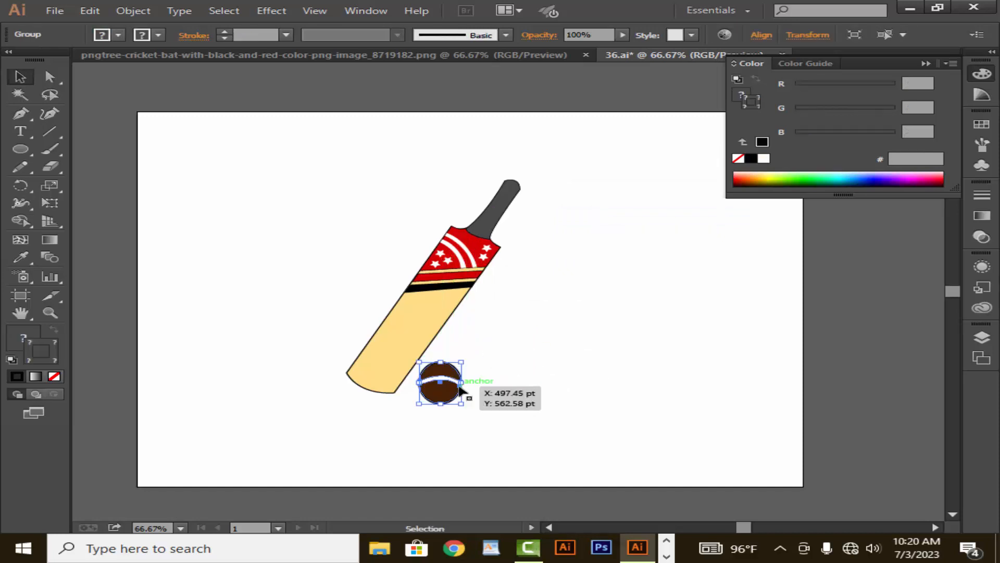
pyautogui.click(587, 359)
pyautogui.click(928, 64)
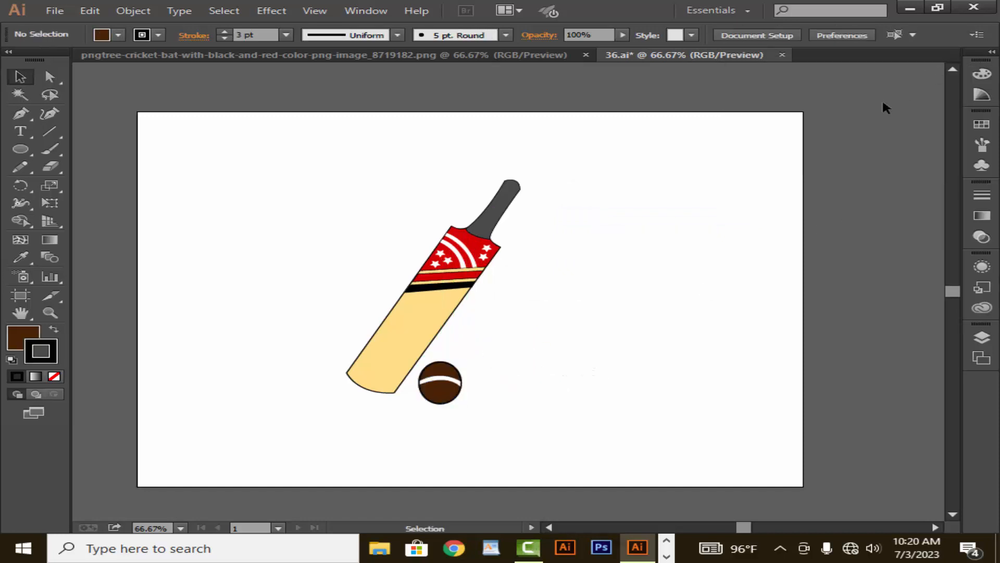
# Draw a tall, narrow golden stump with a pointed bottom and 2 pt black outline left of the bat using the Pen tool.
pyautogui.moveTo(676, 228); pyautogui.dragTo(728, 227)
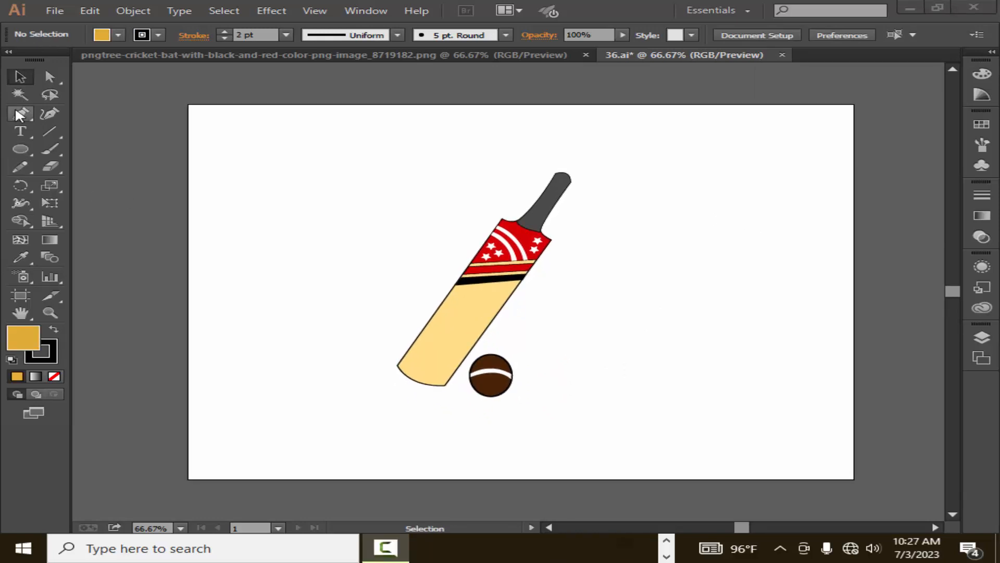
pyautogui.click(20, 114)
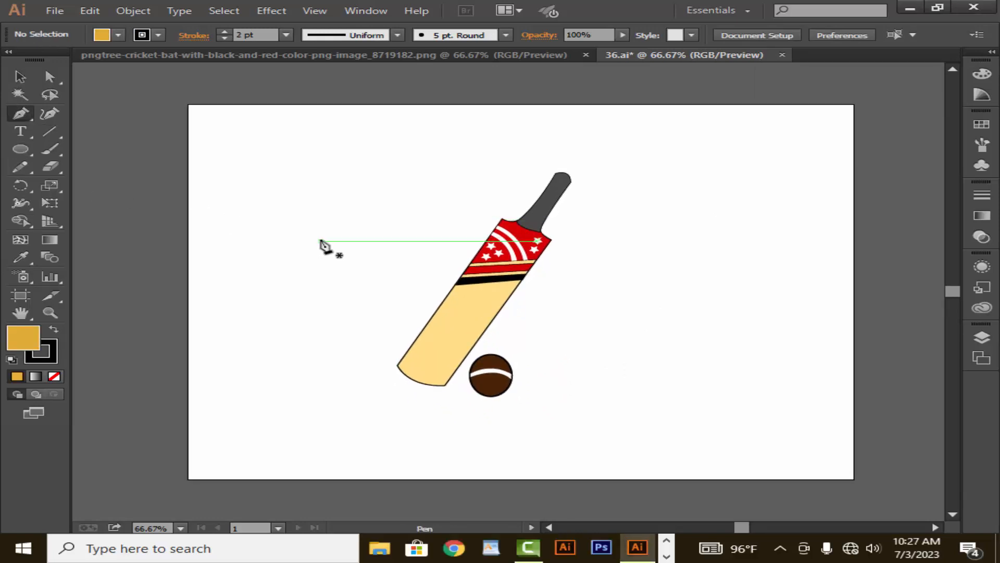
pyautogui.moveTo(320, 237); pyautogui.dragTo(328, 274)
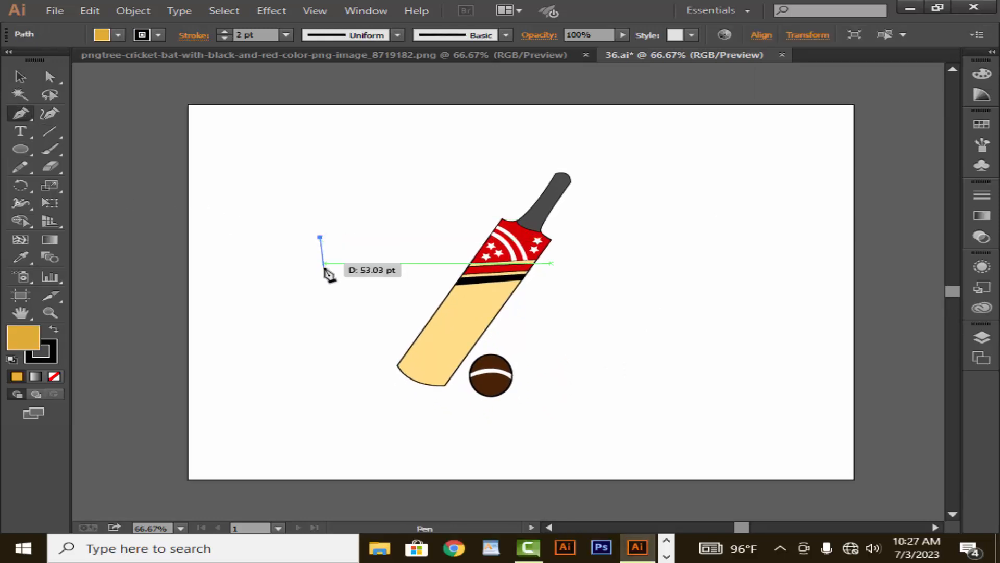
pyautogui.click(320, 324)
pyautogui.click(326, 336)
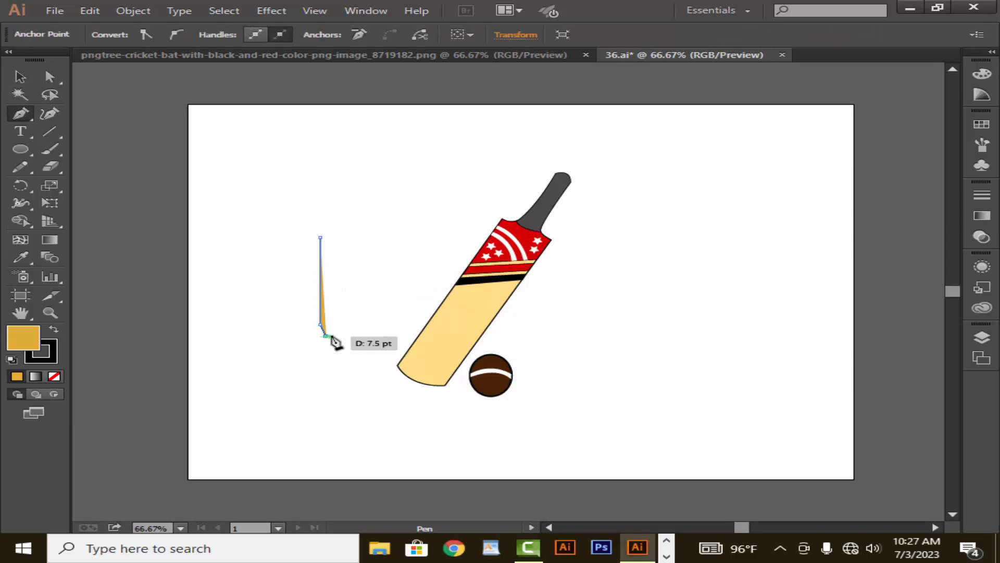
pyautogui.click(334, 324)
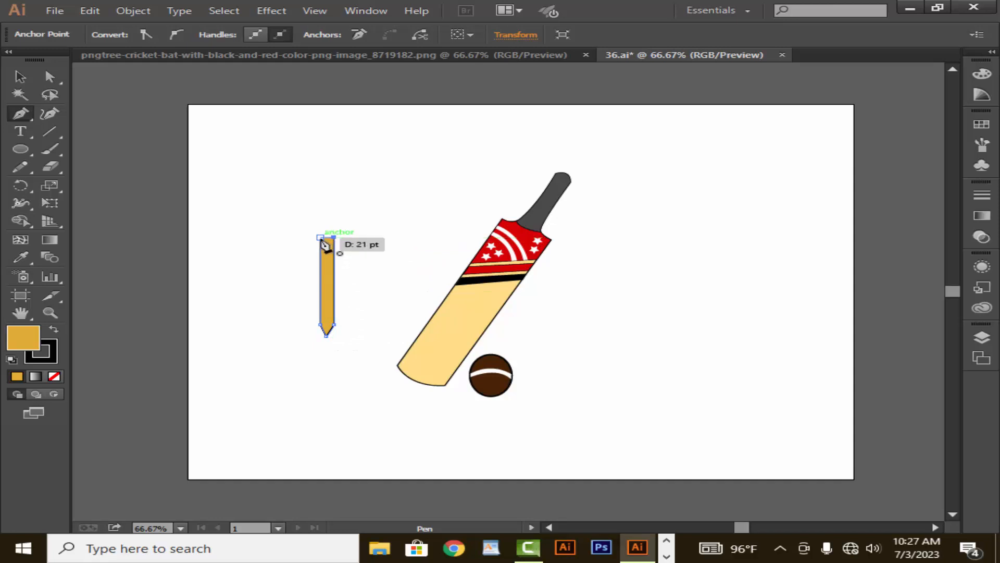
pyautogui.click(320, 237)
pyautogui.click(22, 78)
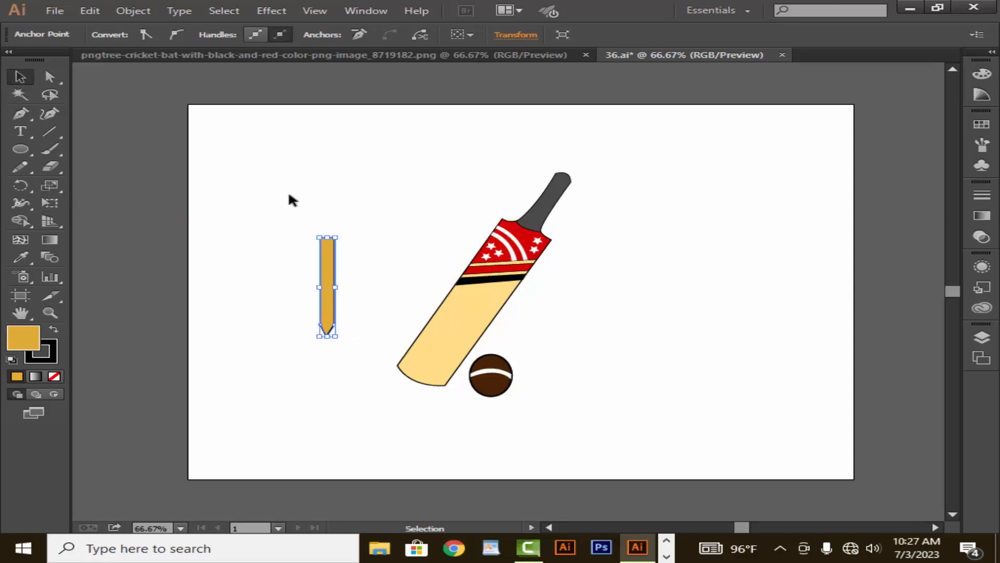
pyautogui.click(308, 355)
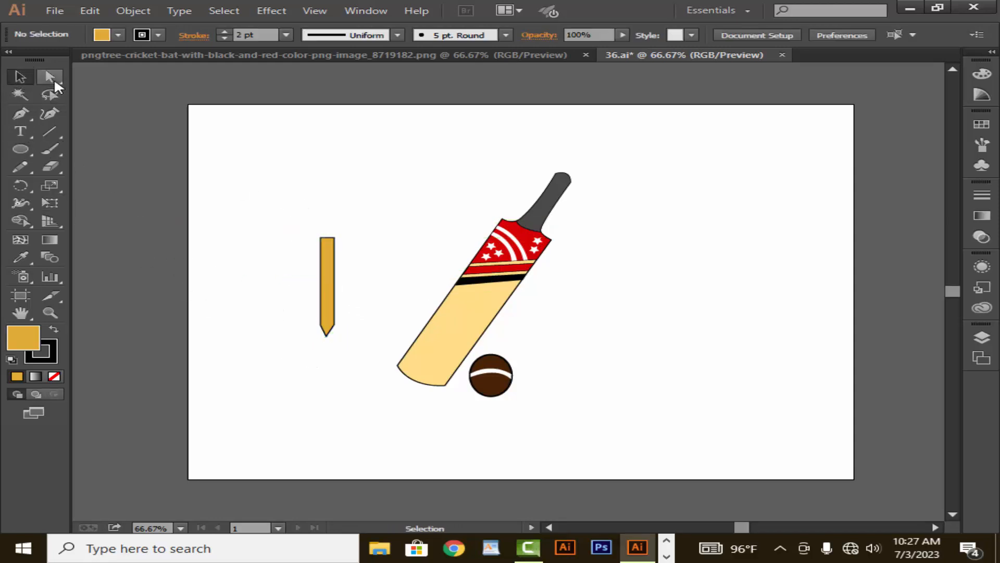
# Lengthen the stump by pulling its pointed tip lower and stretching its top upward.
pyautogui.moveTo(326, 337); pyautogui.dragTo(328, 341)
pyautogui.click(29, 80)
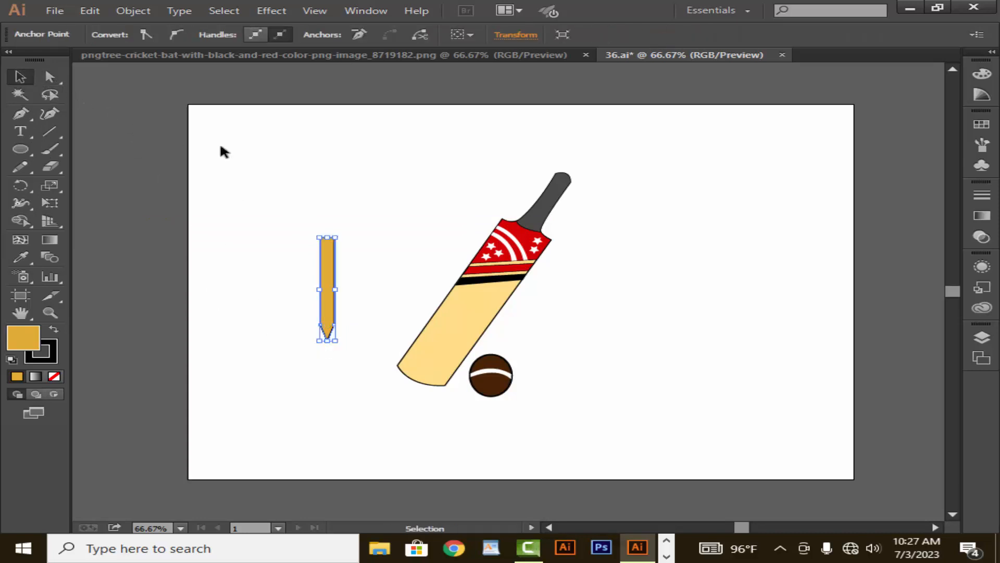
pyautogui.click(311, 235)
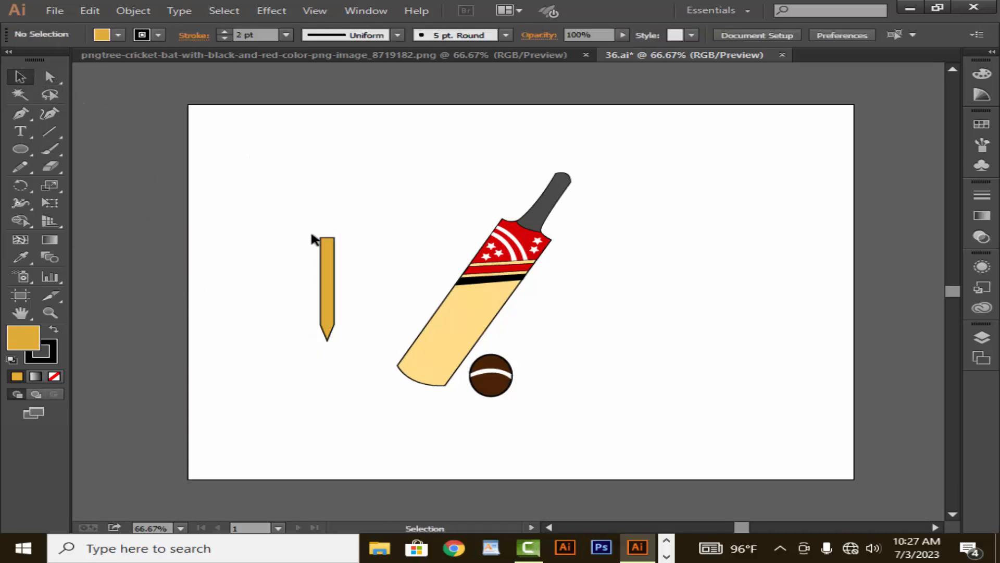
pyautogui.click(331, 288)
pyautogui.moveTo(328, 237); pyautogui.dragTo(329, 218)
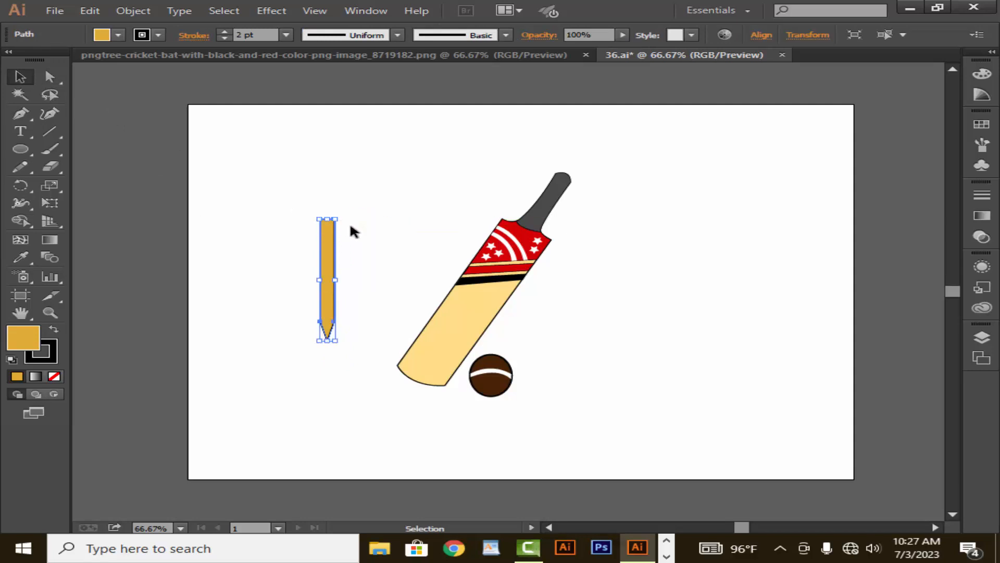
pyautogui.click(349, 221)
# Make two parallel copies of the stump between the original and the bat, both tilted clockwise like the bat.
pyautogui.moveTo(328, 279)
pyautogui.mouseDown()
pyautogui.moveTo(357, 292)
pyautogui.moveTo(359, 274)
pyautogui.mouseUp()
pyautogui.moveTo(366, 226); pyautogui.dragTo(387, 235)
pyautogui.click(387, 265)
pyautogui.moveTo(364, 288); pyautogui.dragTo(387, 307)
pyautogui.click(443, 211)
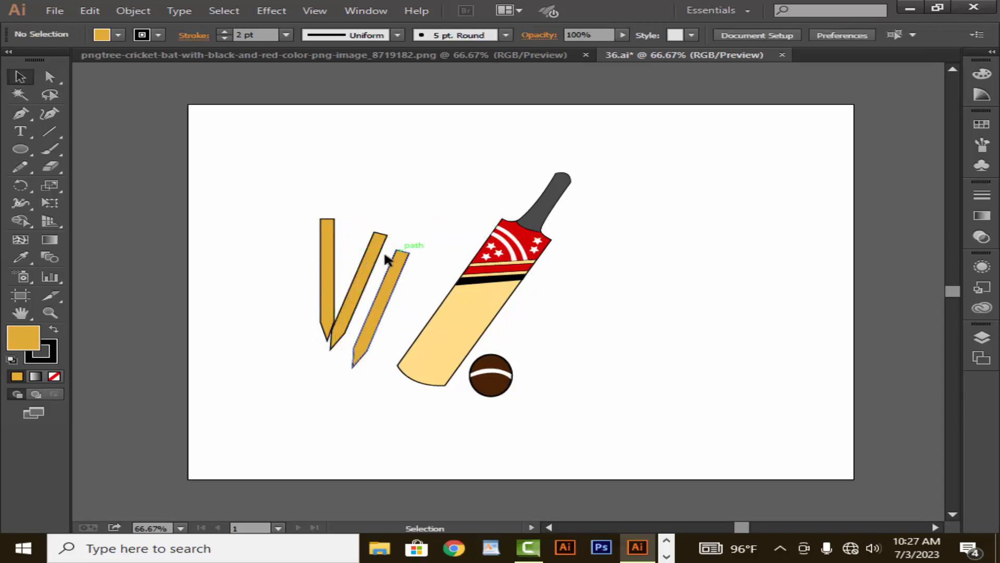
# Shift the upright stump slightly left and tilt it a little counterclockwise.
pyautogui.click(327, 275)
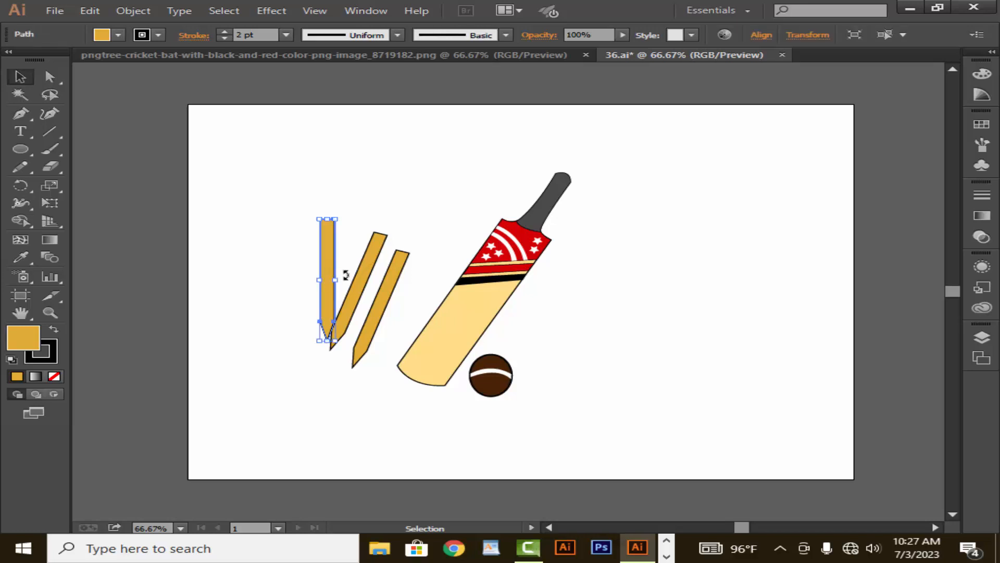
pyautogui.click(310, 293)
pyautogui.moveTo(334, 296); pyautogui.dragTo(322, 295)
pyautogui.click(332, 231)
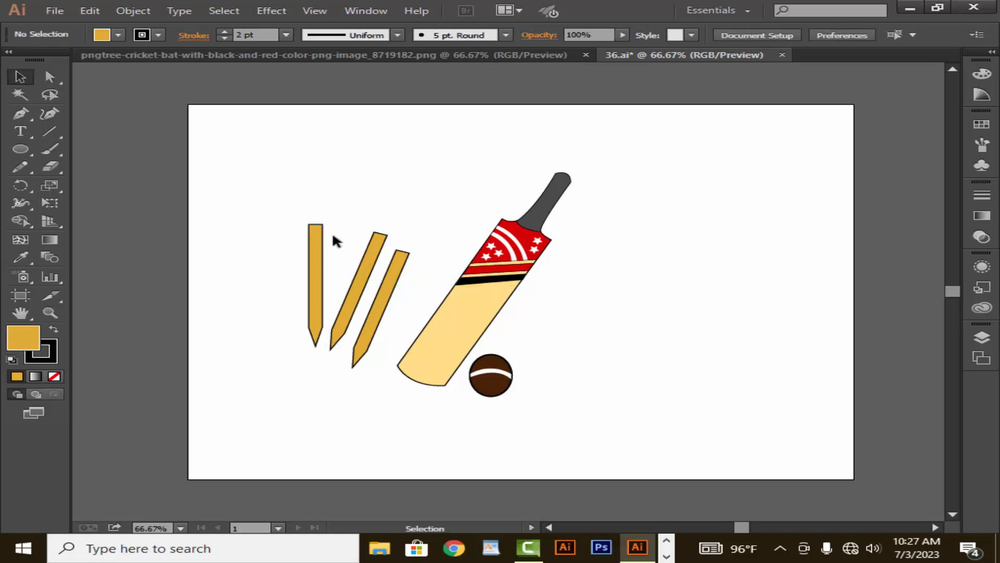
pyautogui.click(315, 230)
pyautogui.moveTo(315, 216); pyautogui.dragTo(308, 217)
pyautogui.click(333, 237)
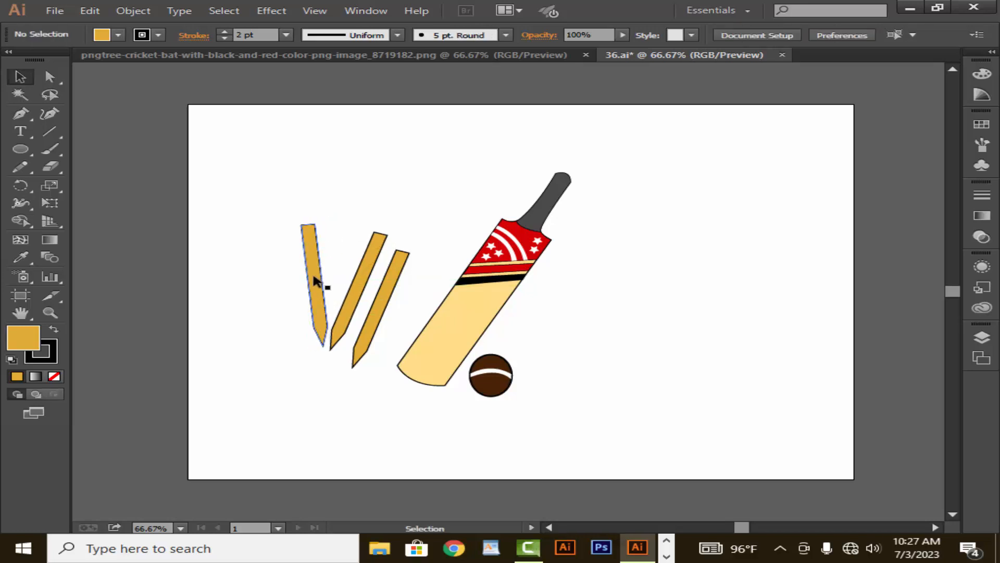
# Lower the left stump and tilt it further counterclockwise so it leans away from the other two.
pyautogui.moveTo(317, 280); pyautogui.dragTo(320, 315)
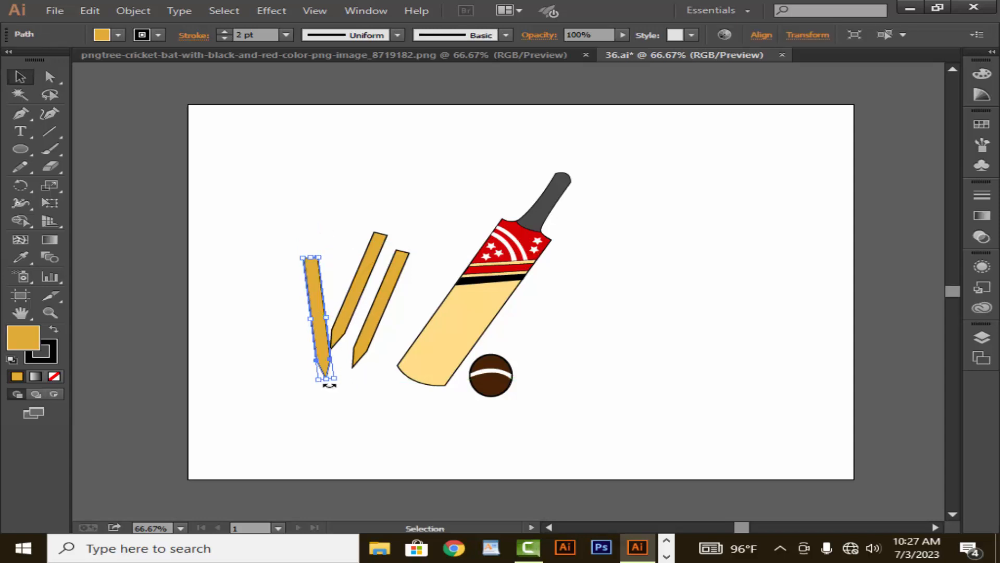
pyautogui.moveTo(329, 384); pyautogui.dragTo(345, 385)
pyautogui.click(336, 261)
pyautogui.moveTo(316, 329); pyautogui.dragTo(319, 338)
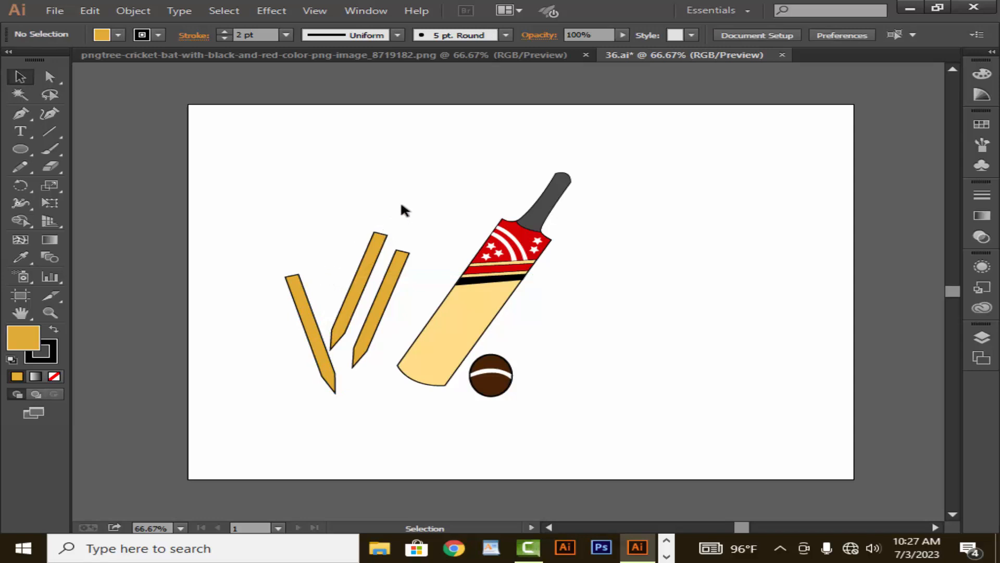
# Group the three stumps and move the group to the right of the bat and ball.
pyautogui.moveTo(417, 255); pyautogui.dragTo(244, 323)
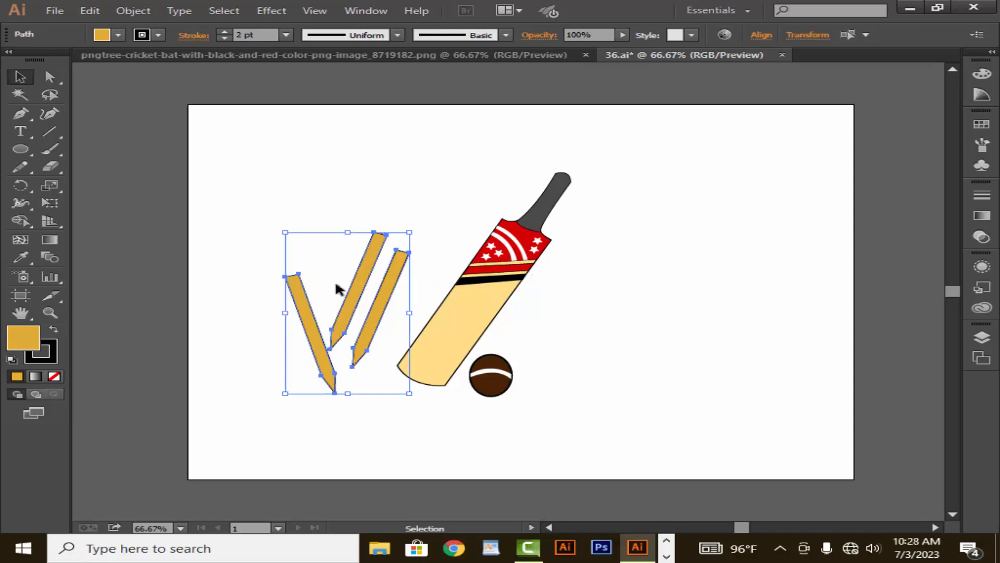
pyautogui.rightClick(369, 270)
pyautogui.click(437, 339)
pyautogui.click(358, 321)
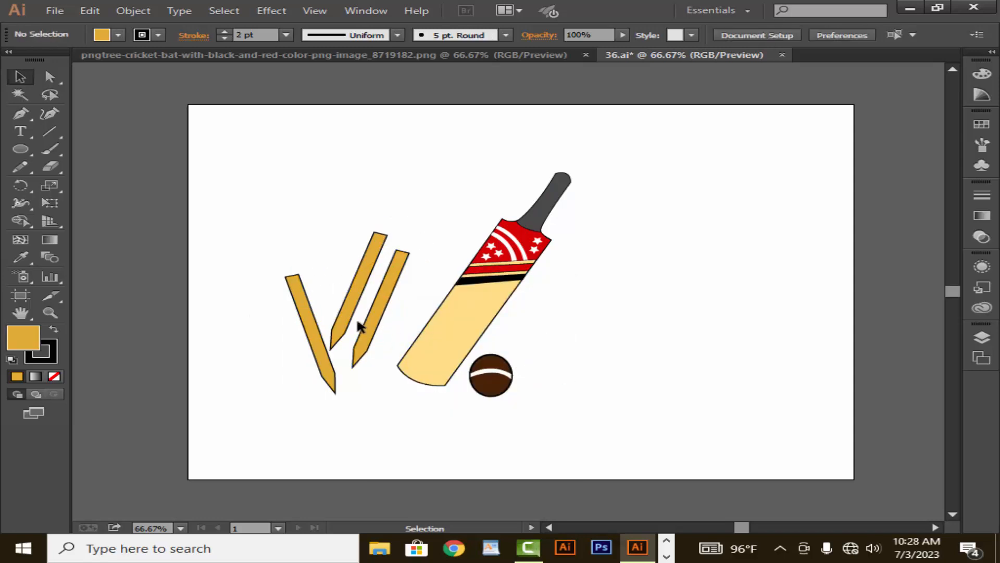
pyautogui.moveTo(368, 281); pyautogui.dragTo(613, 299)
pyautogui.click(729, 319)
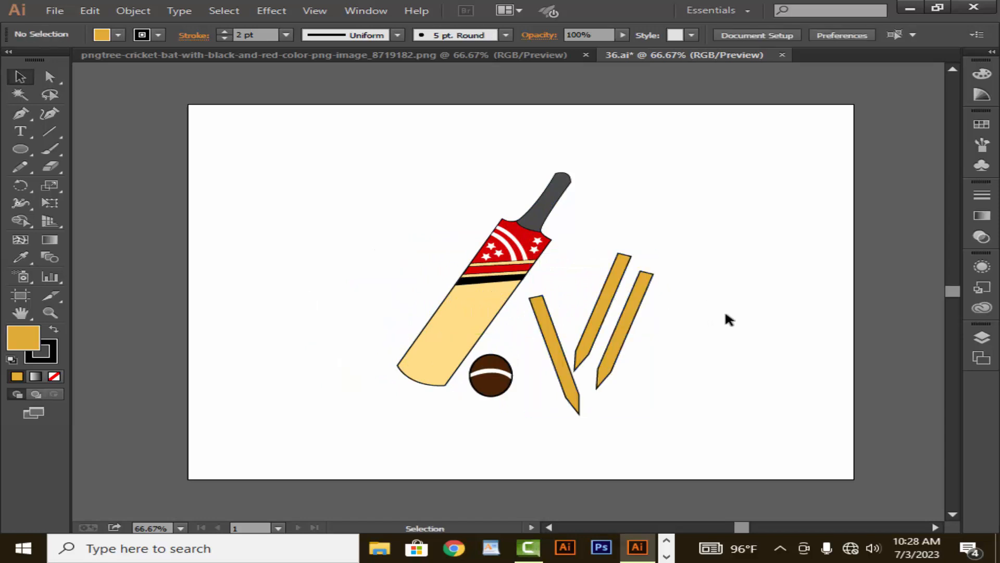